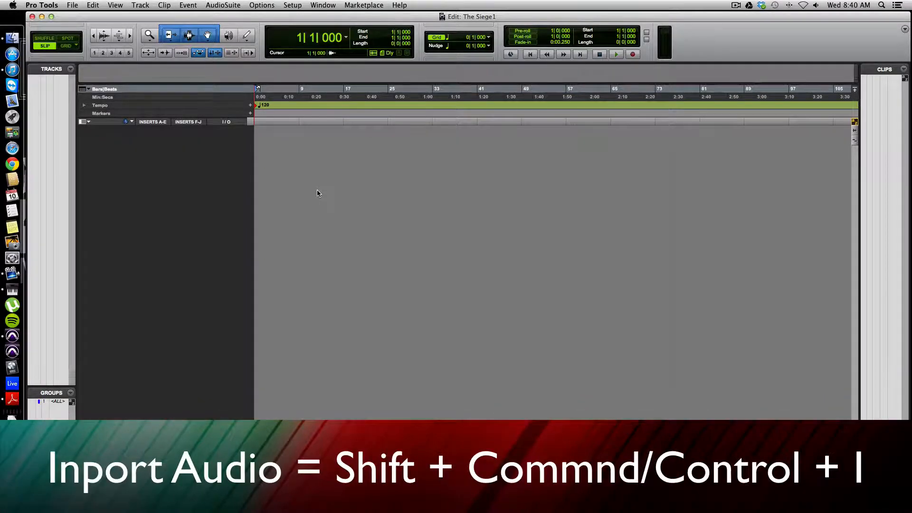
Start an audio import and browse from the Desktop to the "The Siege – Media" folder
key("super+shift+i")
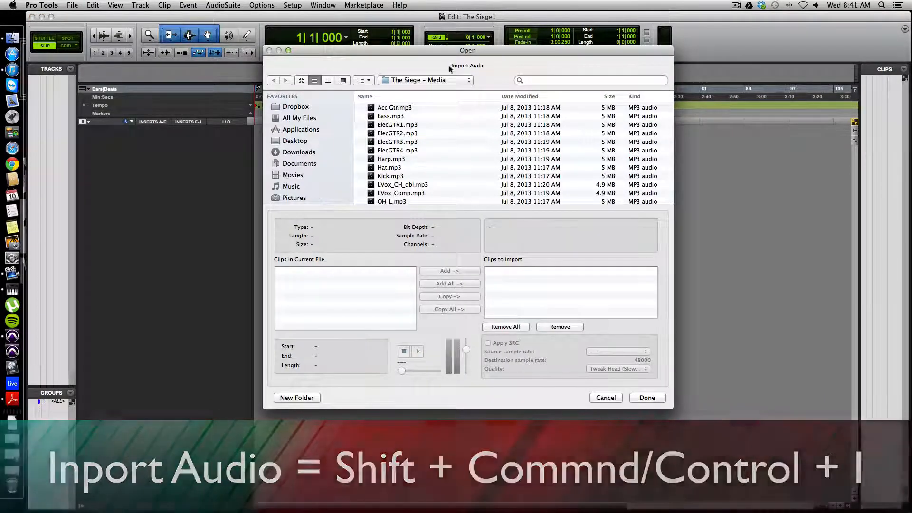
left_click(409, 81)
left_click(418, 90)
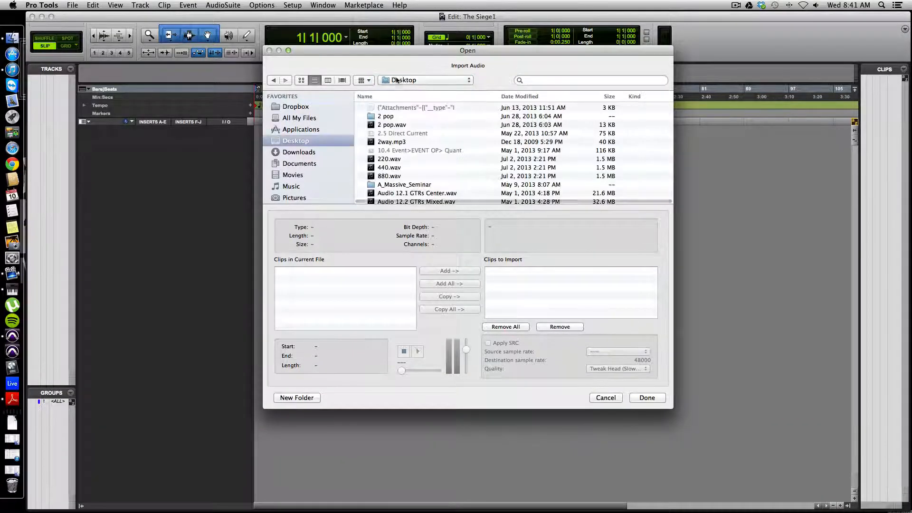
left_click(419, 80)
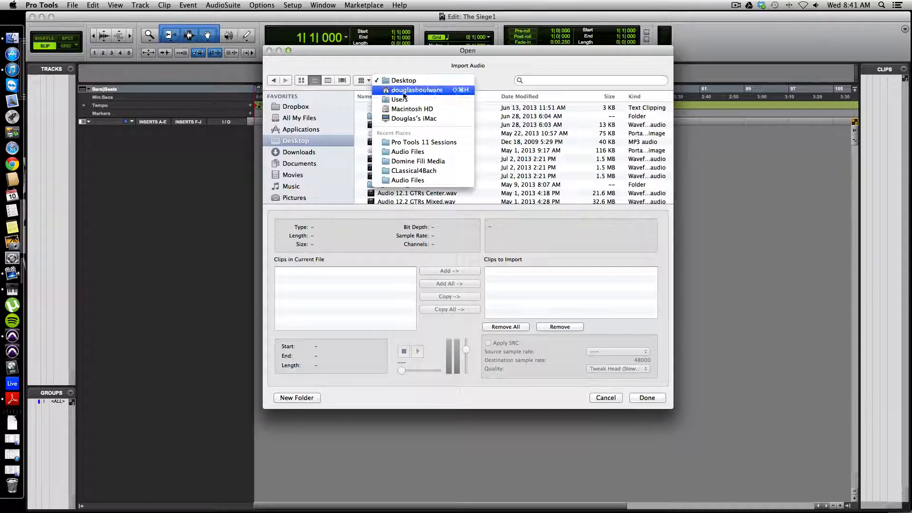
left_click(469, 65)
scroll(471, 174, "down", 5)
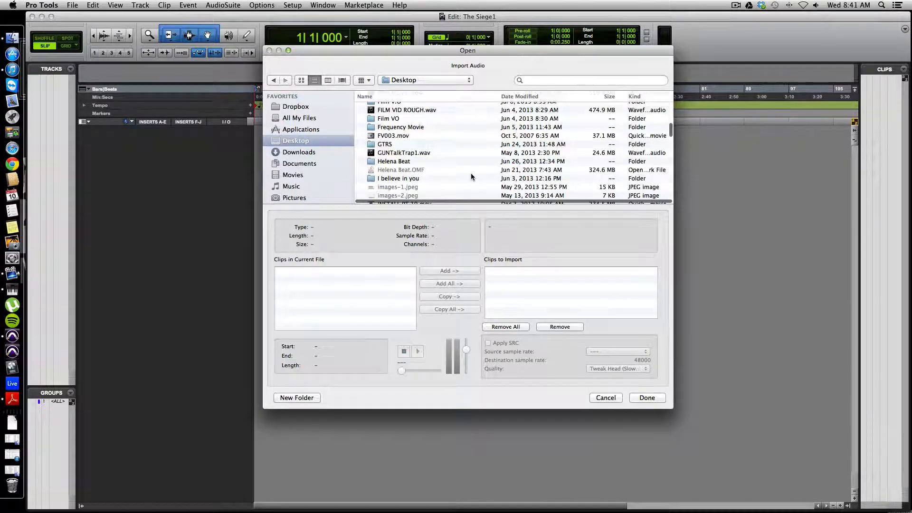
scroll(472, 175, "down", 6)
scroll(437, 163, "down", 10)
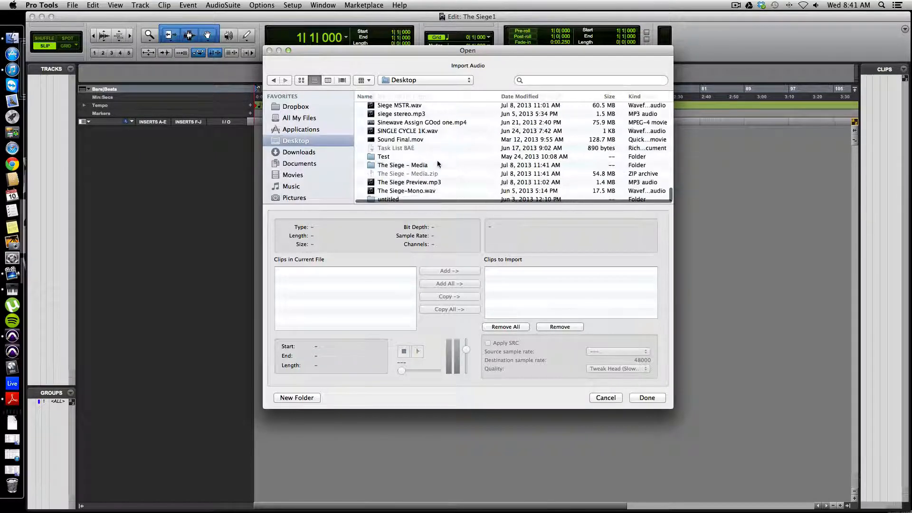
double_click(389, 165)
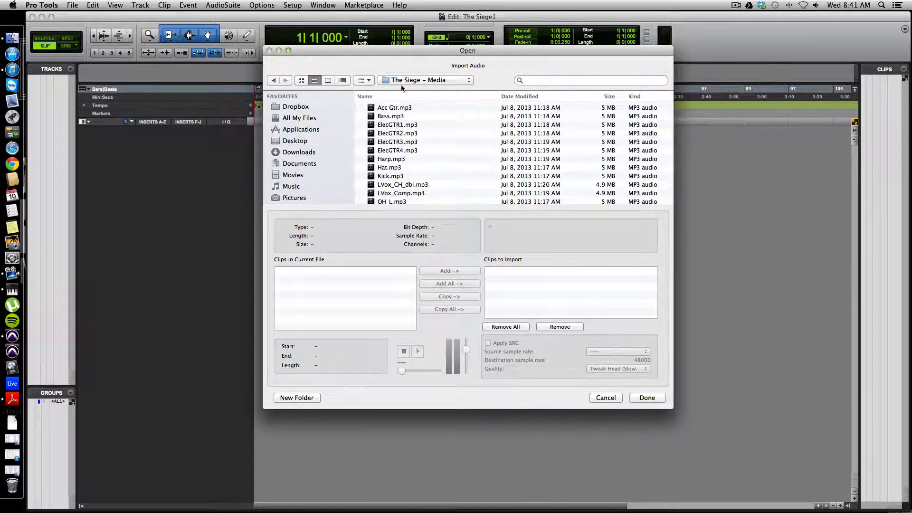
Convert all the MP3 files from Acc Gtr to Snare and import them onto new tracks at Session Start
left_click(392, 107)
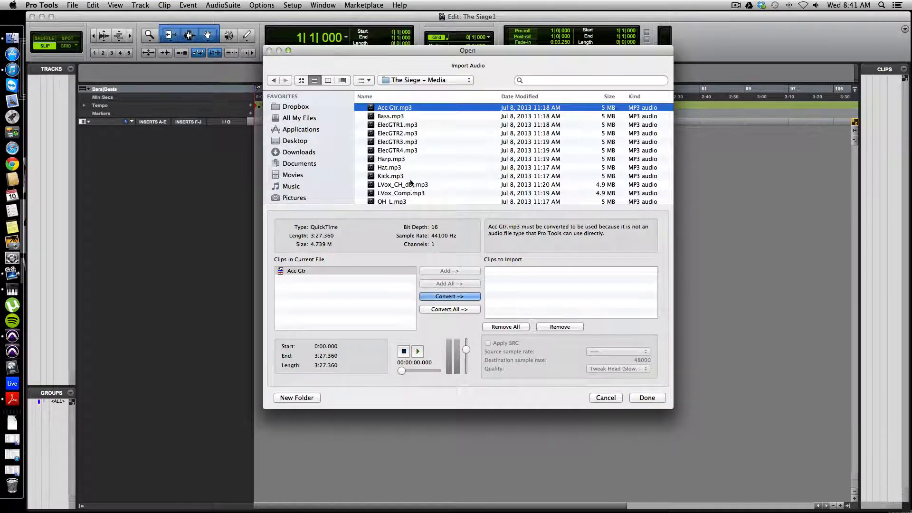
scroll(392, 195, "down", 5)
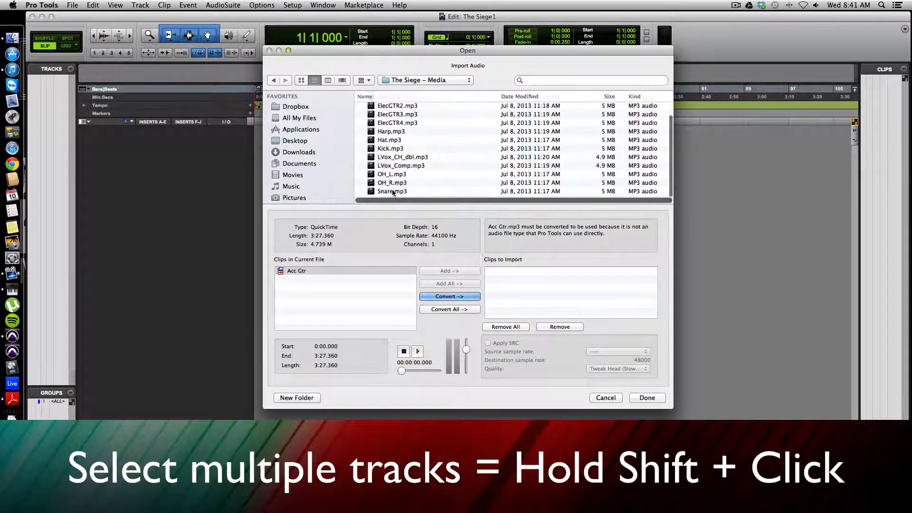
left_click(392, 191, "shift")
left_click(423, 299)
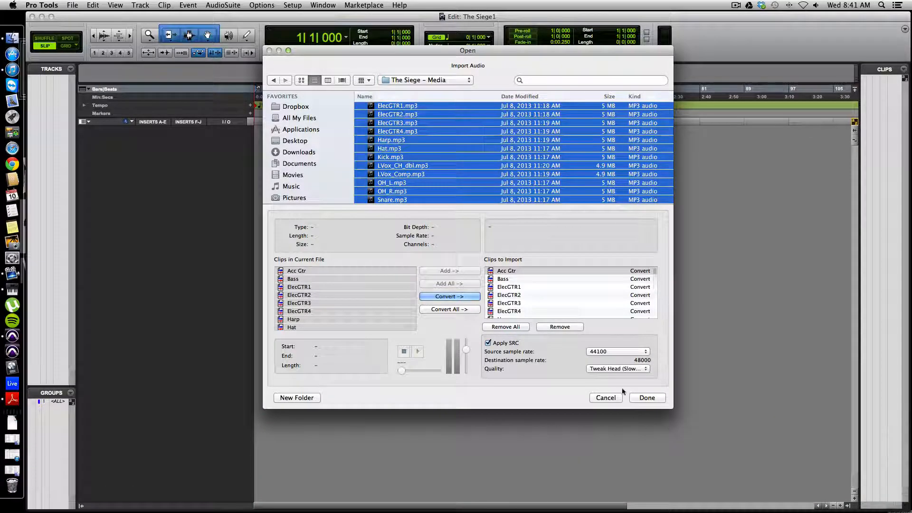
left_click(647, 398)
left_click(613, 316)
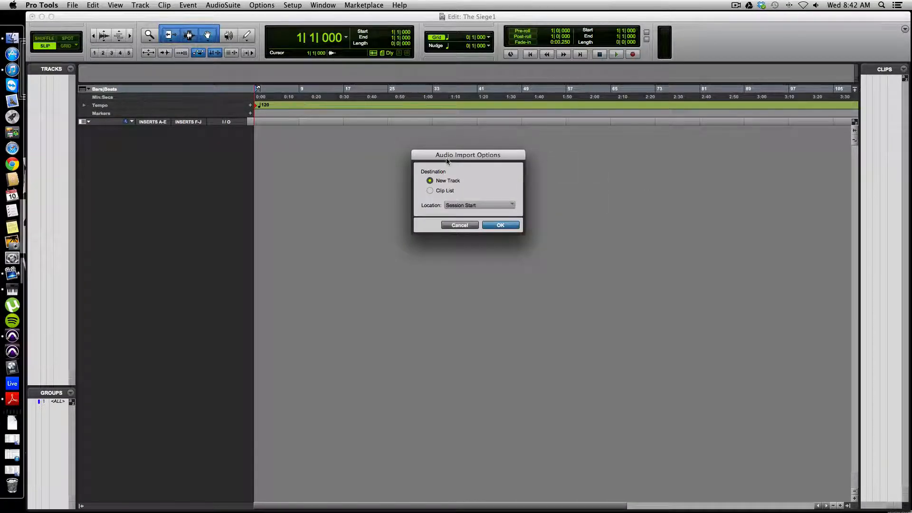
left_click(509, 226)
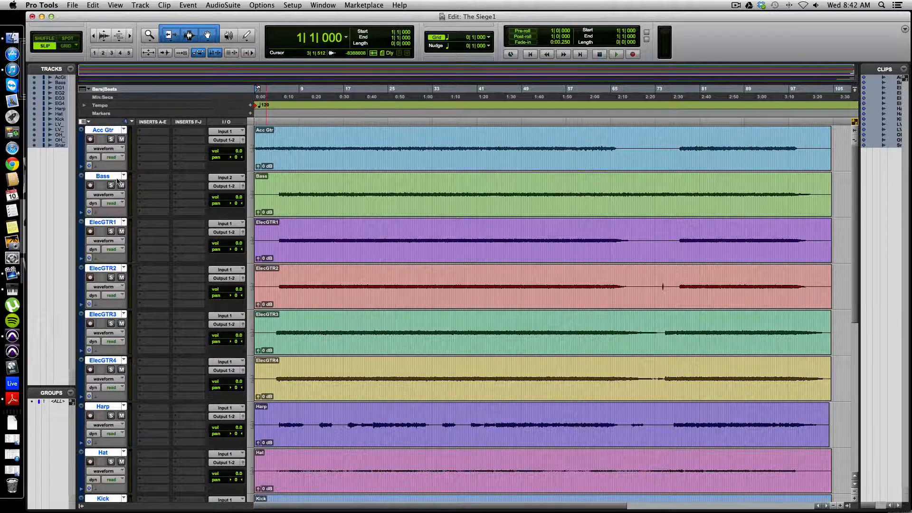
Select only the Kick track and move it to the first position in the track order
scroll(150, 267, "down", 7)
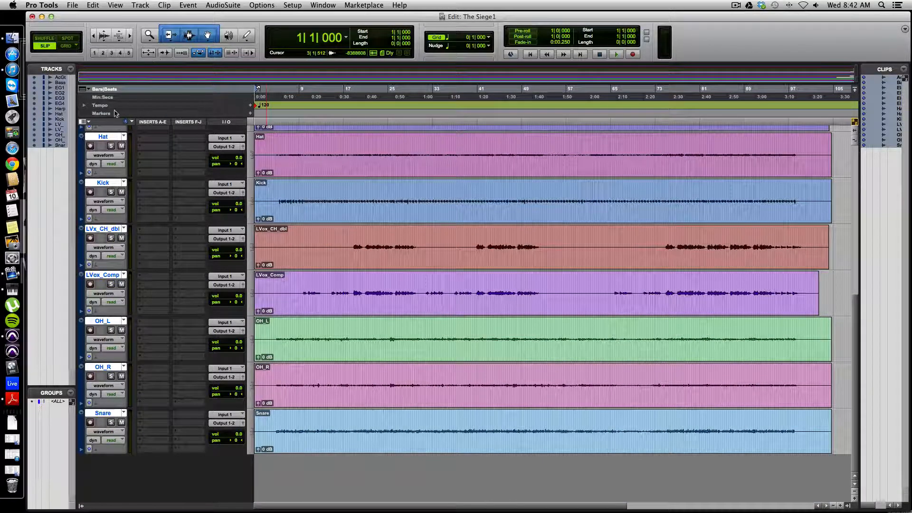
left_click(349, 208)
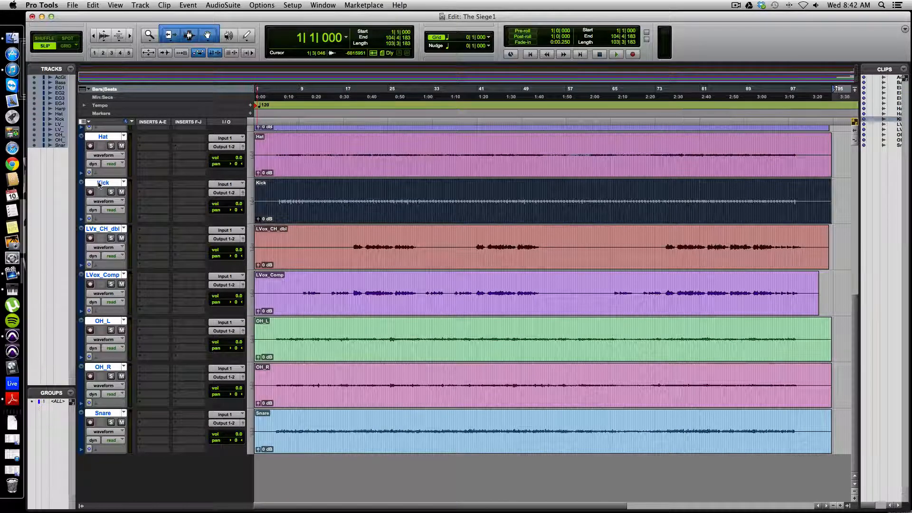
left_click(101, 184)
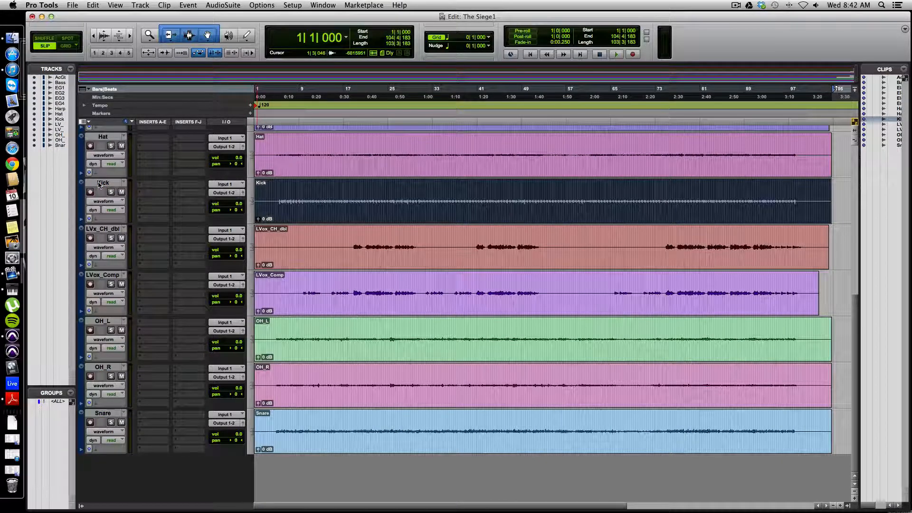
left_click(99, 184)
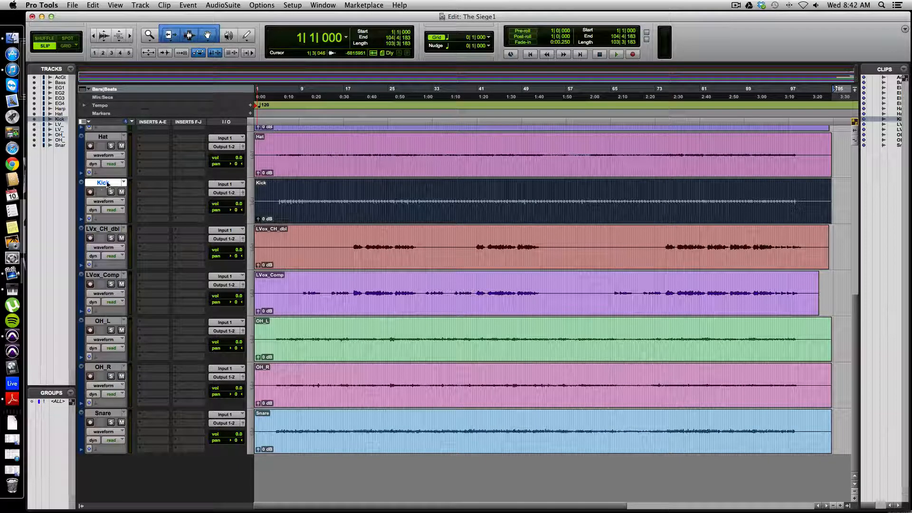
left_click_drag(107, 185, 105, 54)
left_click_drag(101, 135, 101, 132)
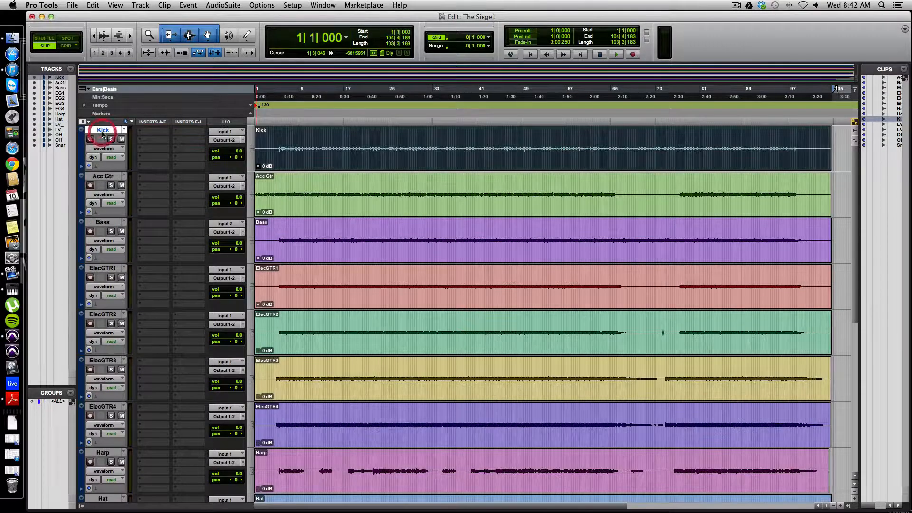
Move the Snare track directly below Kick and the Hat track directly below Snare
scroll(122, 213, "down", 10)
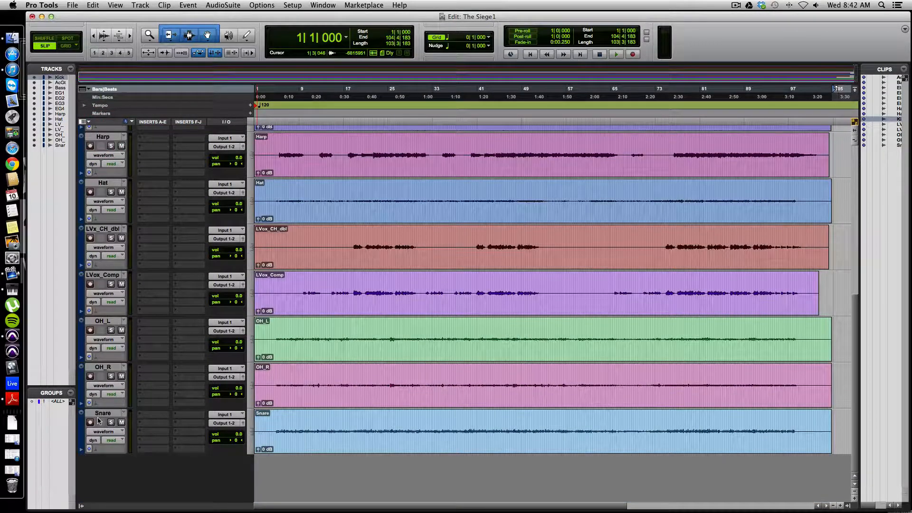
left_click_drag(98, 421, 103, 174)
scroll(108, 217, "down", 10)
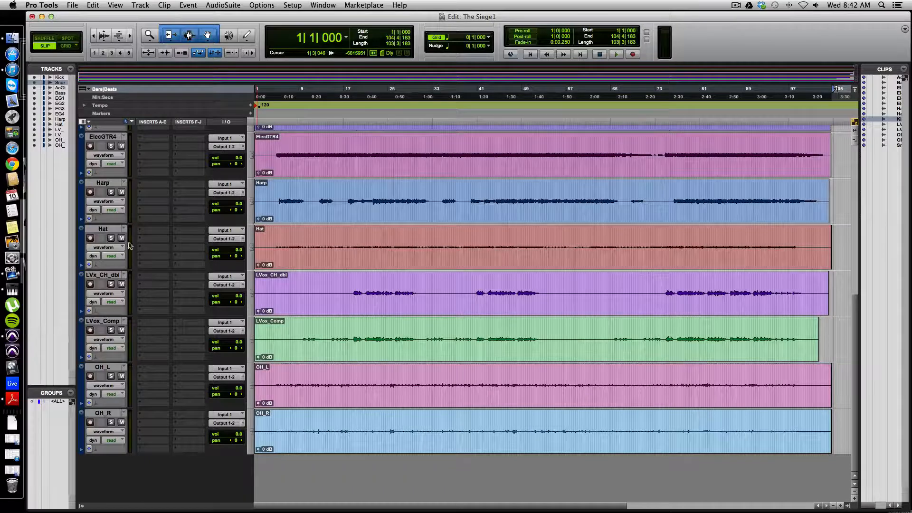
left_click_drag(103, 230, 92, 214)
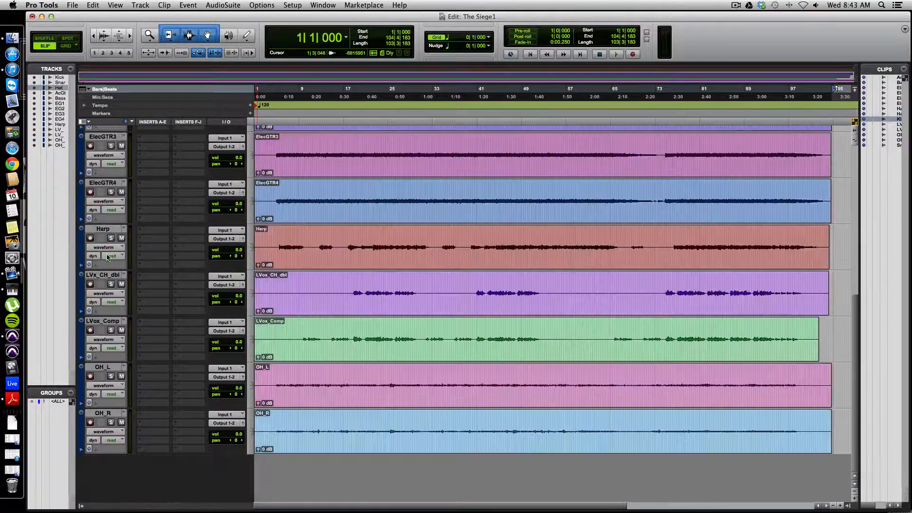
Move the OH_L and OH_R tracks together to directly below the Hat track
left_click(103, 368)
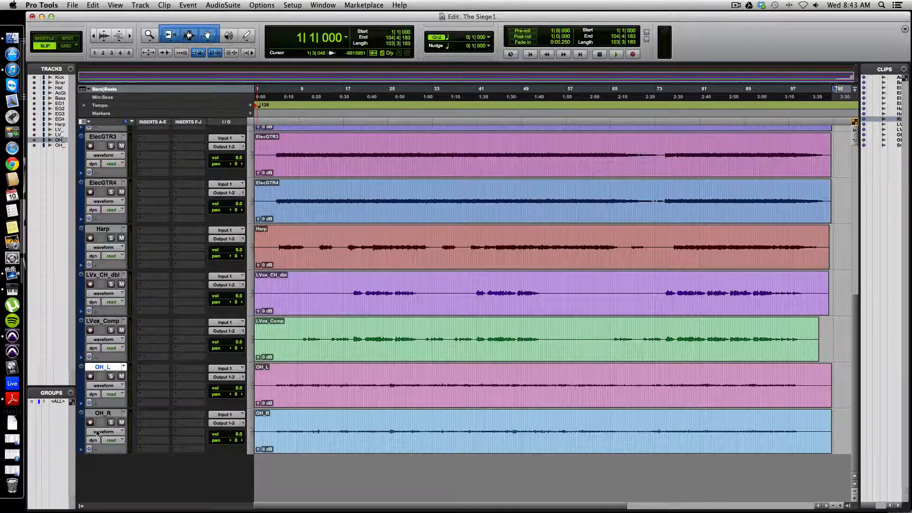
left_click(94, 412, "shift")
left_click_drag(94, 412, 102, 259)
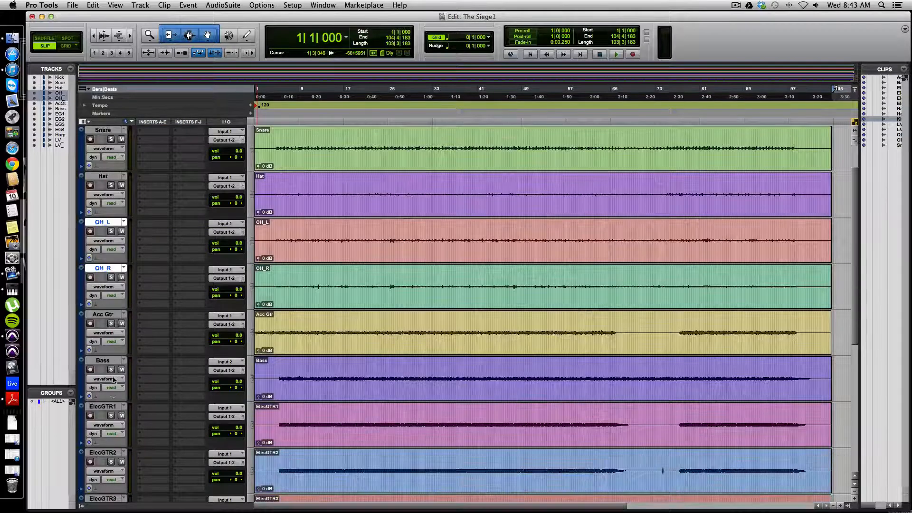
Move the Bass track above Acc Gtr so it directly follows the OH_R track
scroll(105, 353, "down", 1)
double_click(103, 361)
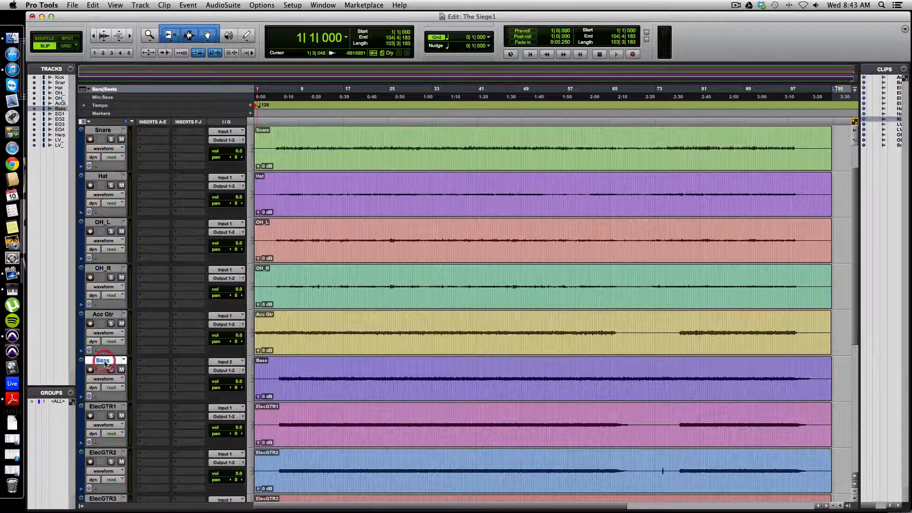
left_click(488, 255)
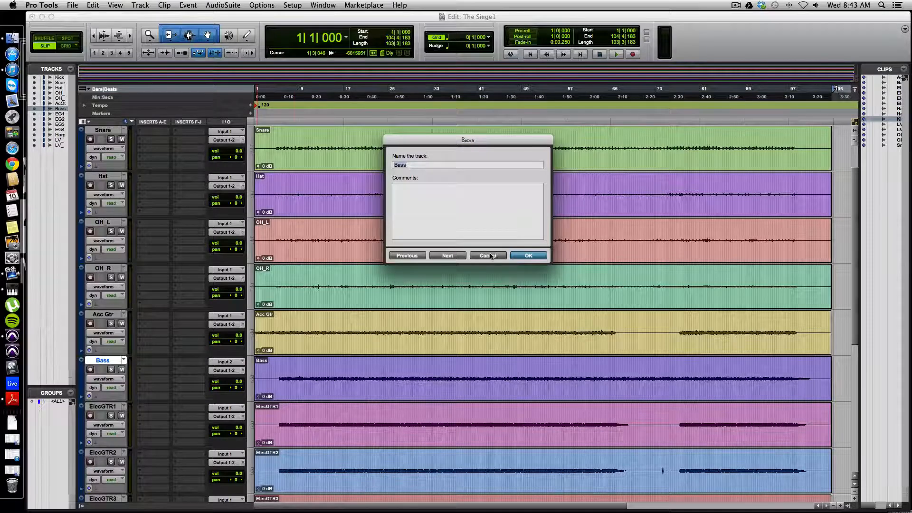
left_click_drag(103, 361, 112, 313)
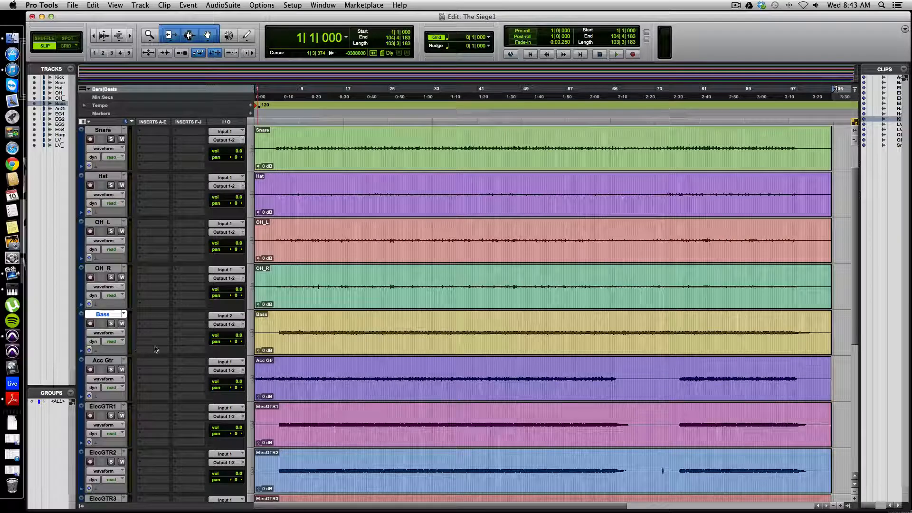
Move the LVox_Comp track above the LVox_CH_dbl track
scroll(157, 381, "down", 4)
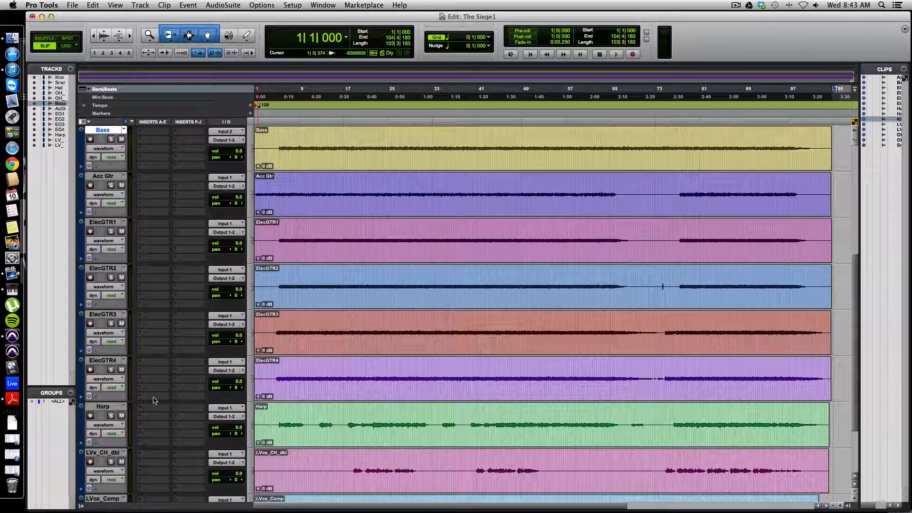
scroll(155, 401, "down", 3)
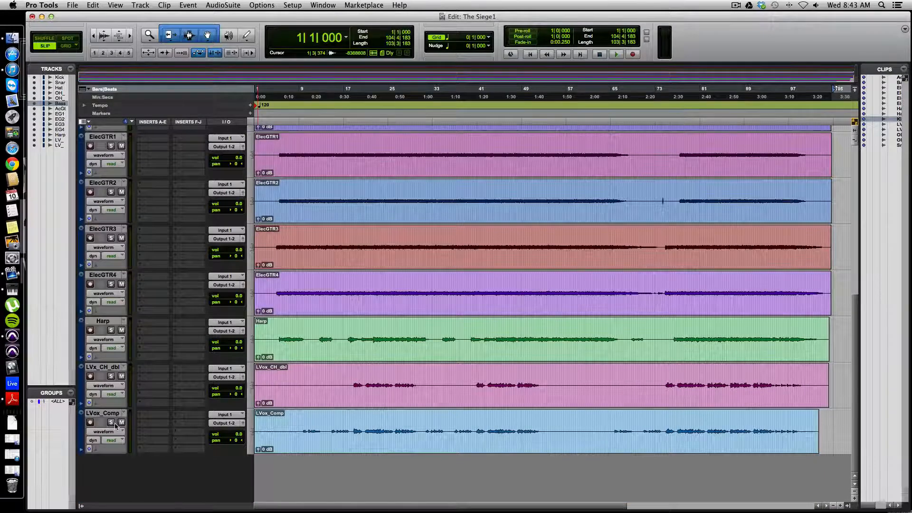
left_click_drag(109, 419, 126, 376)
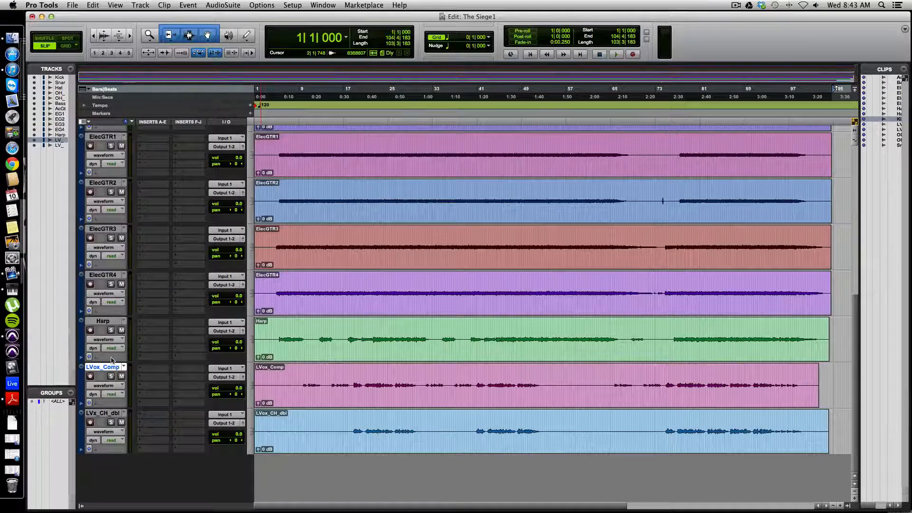
Rename the LVox_Comp track to LVox
double_click(106, 368)
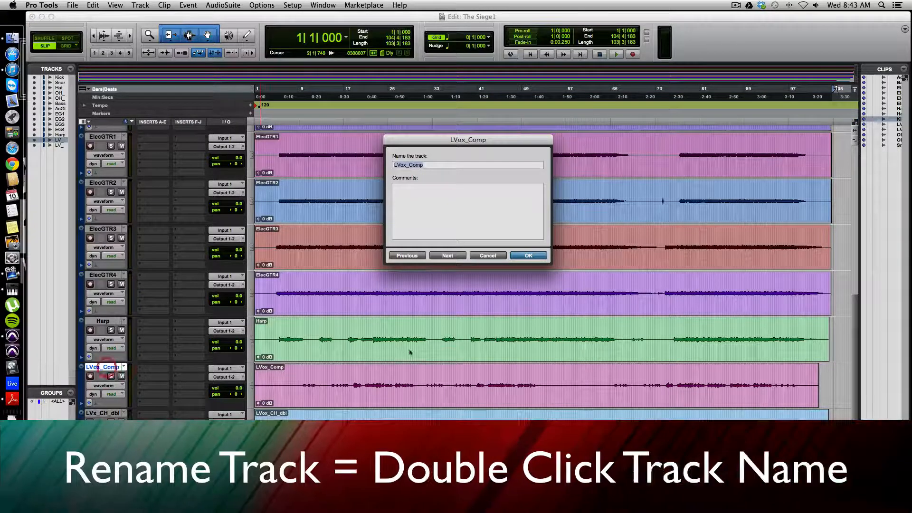
left_click(437, 166)
key("BackSpace")
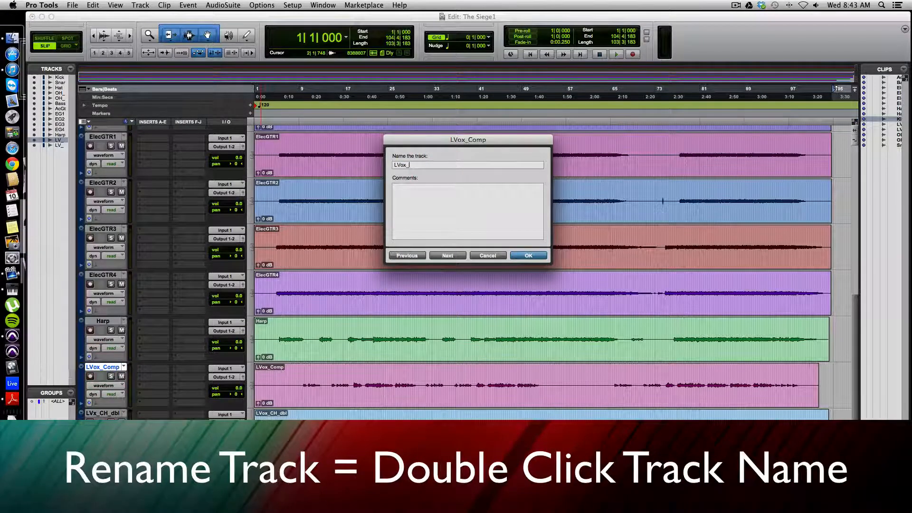
key("Return")
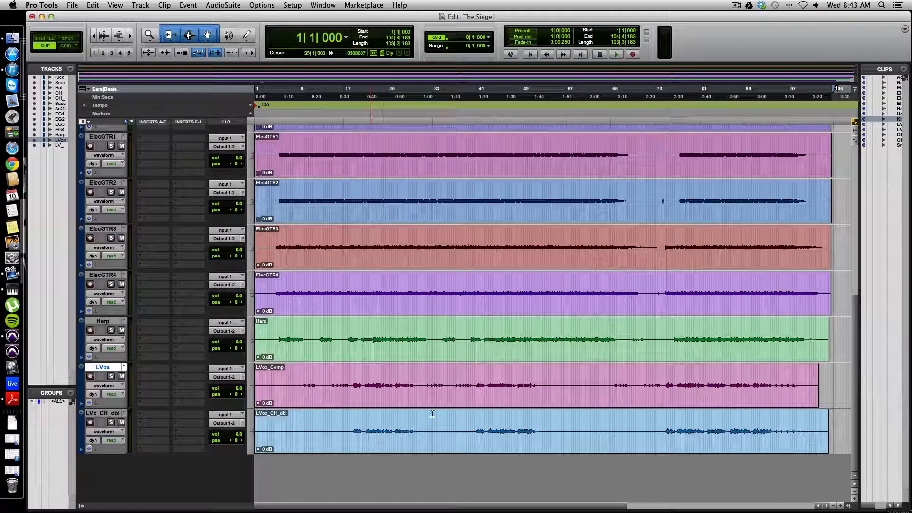
Set the track color of the five drum tracks, Kick through OH_R, to red
scroll(358, 457, "up", 7)
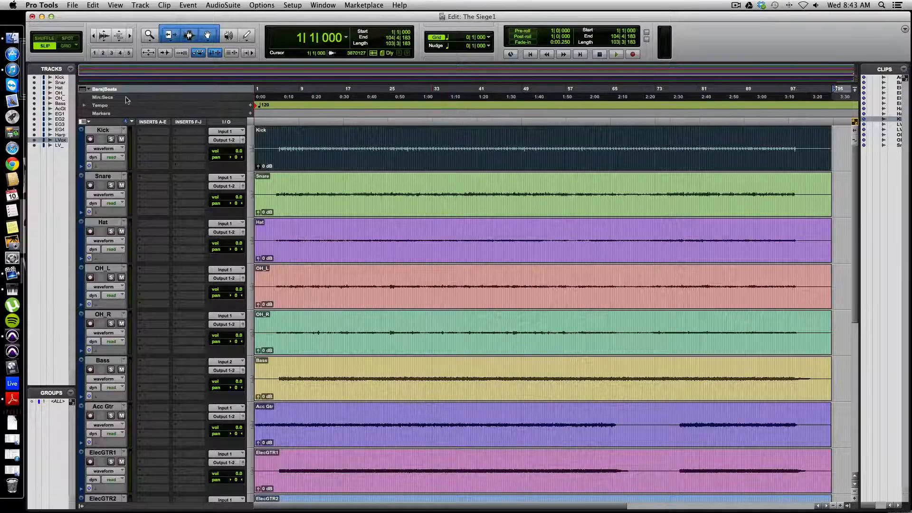
left_click(97, 130)
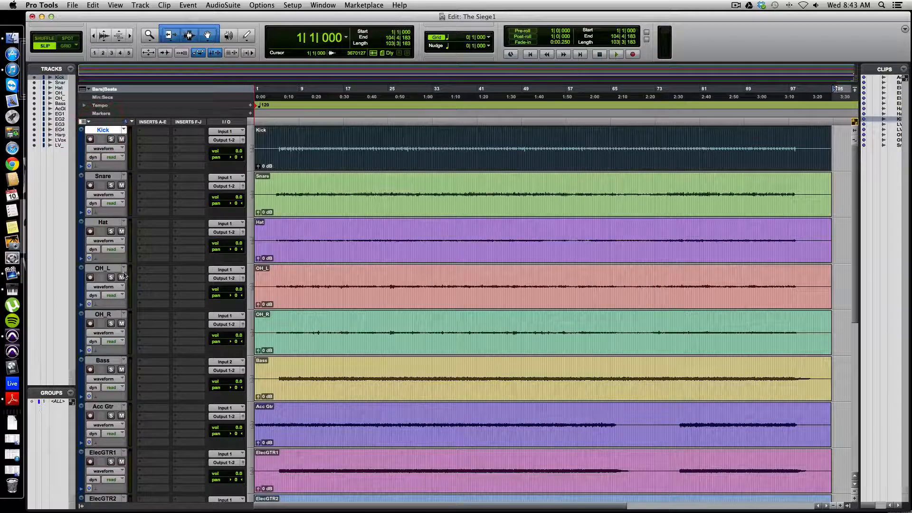
left_click(102, 314, "shift")
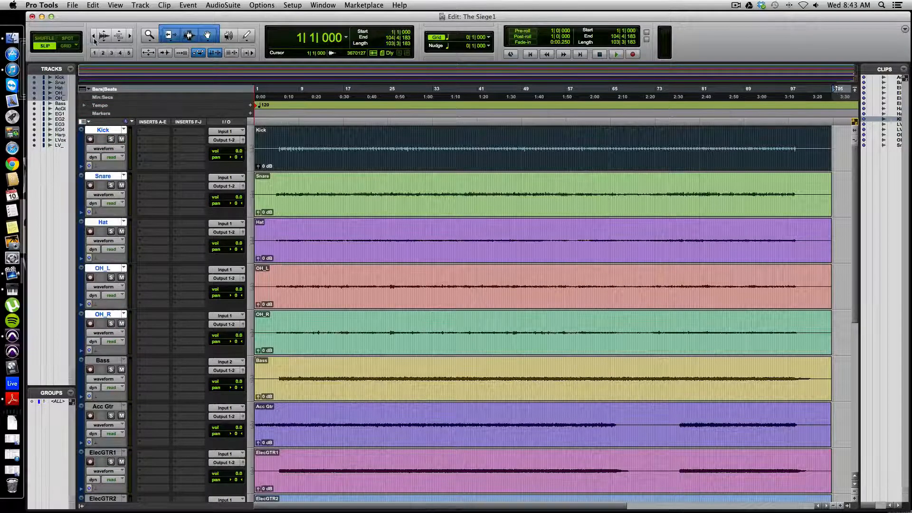
double_click(82, 142)
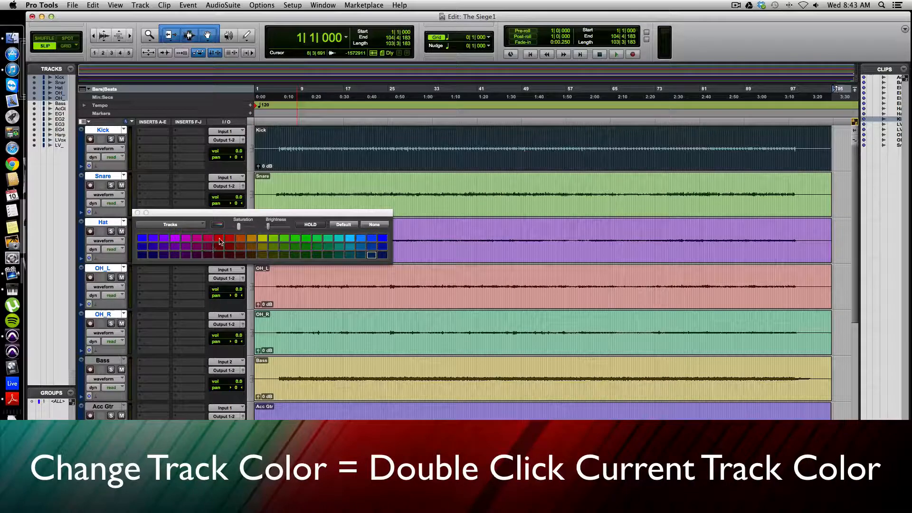
left_click(219, 239)
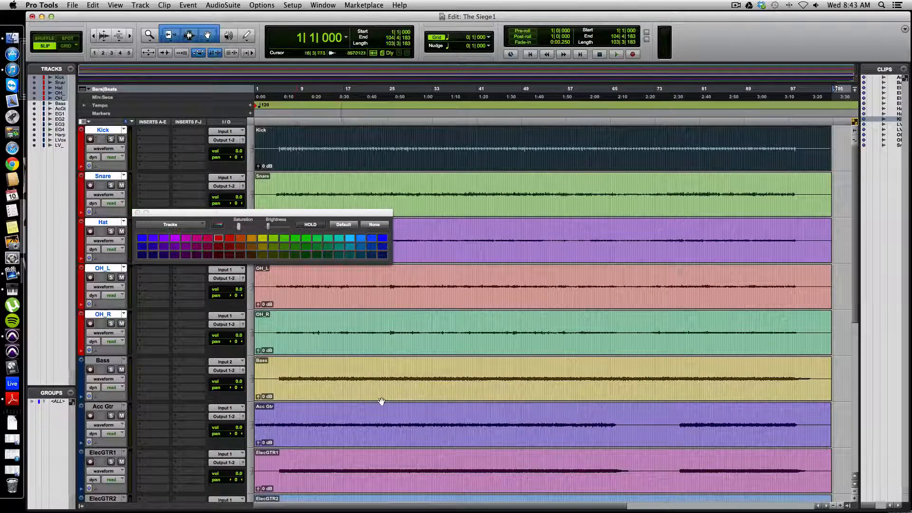
left_click(373, 350)
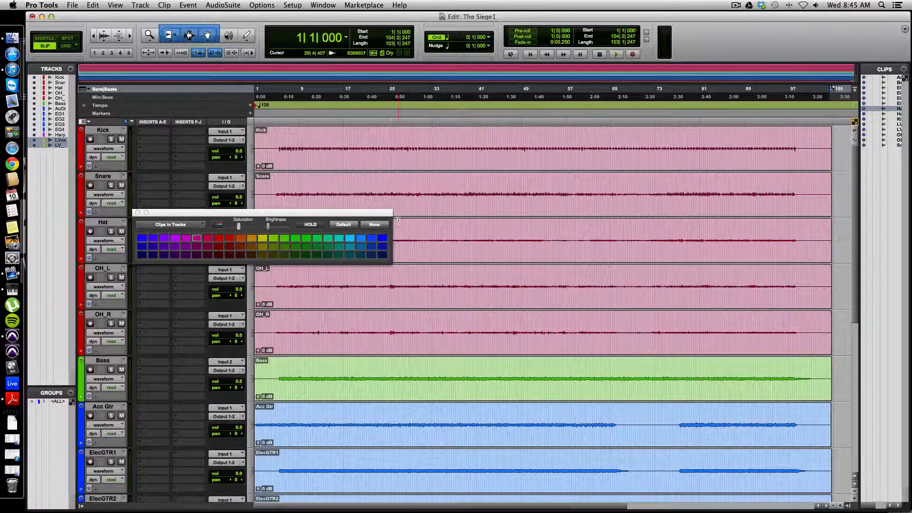
Close the color palette and look over the color-coded tracks from Kick down to LVx_CH_dbl
left_click(137, 214)
scroll(224, 197, "down", 7)
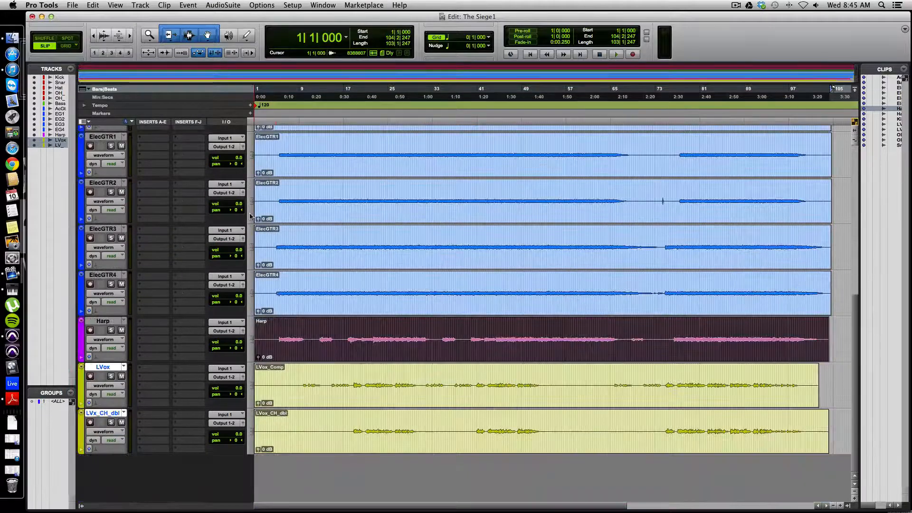
scroll(250, 216, "up", 8)
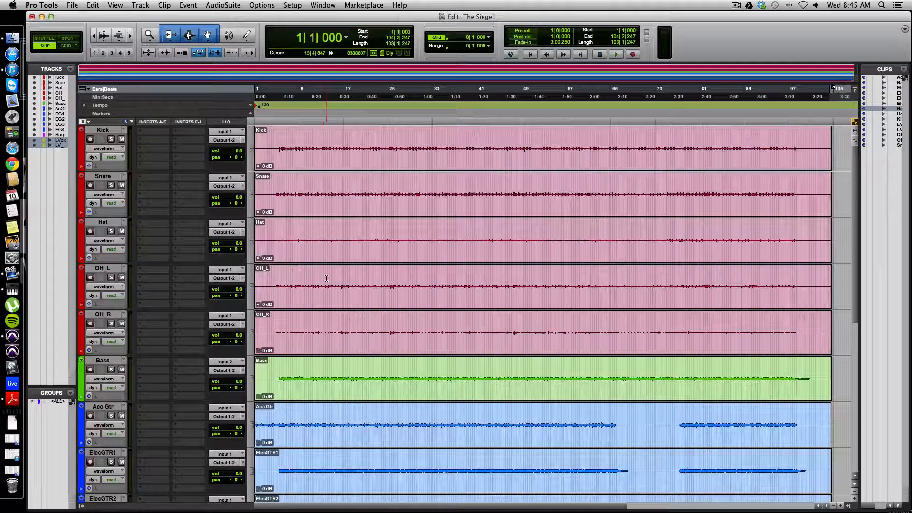
Switch to the Mix window and toggle its track and group lists, leaving them shown
key("super+equal")
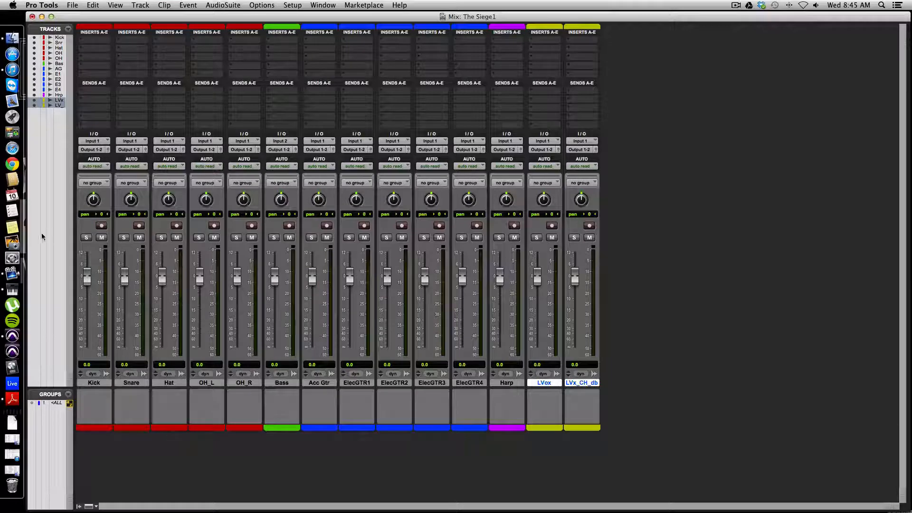
left_click(79, 506)
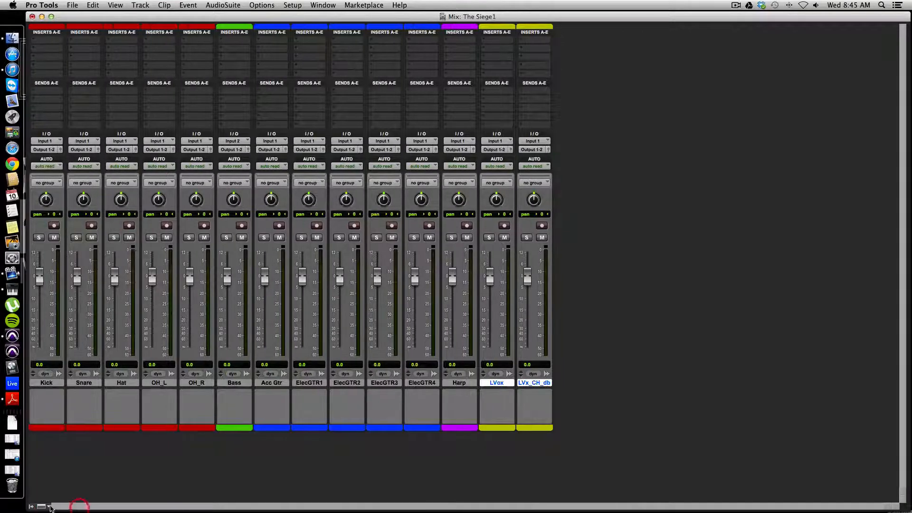
left_click(32, 507)
left_click(77, 507)
left_click(32, 507)
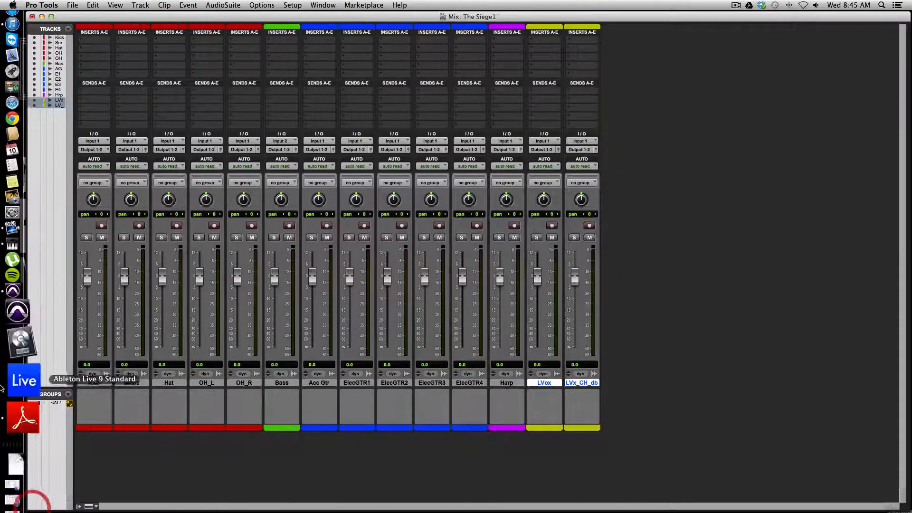
Enable the ALL group, lower every track fader together to -6.3 dB, and disable the group again
left_click(58, 403)
left_click_drag(162, 277, 162, 287)
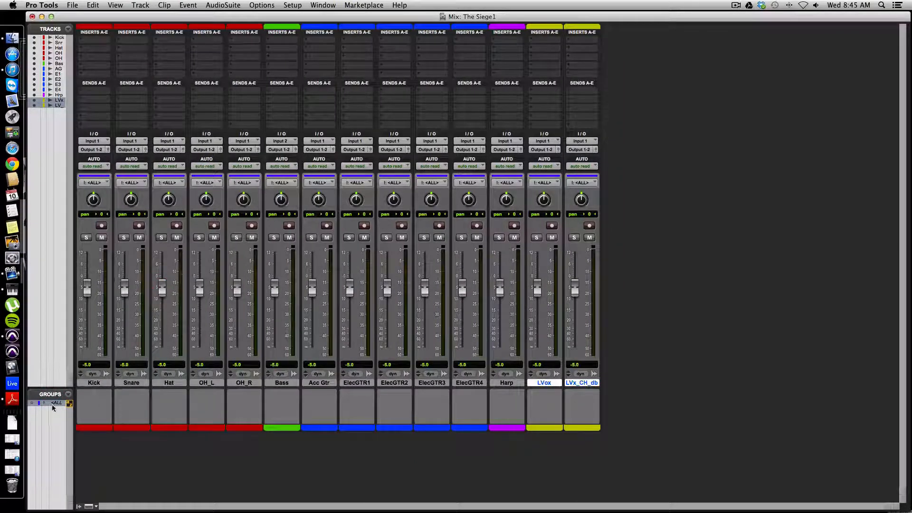
left_click_drag(199, 286, 199, 288)
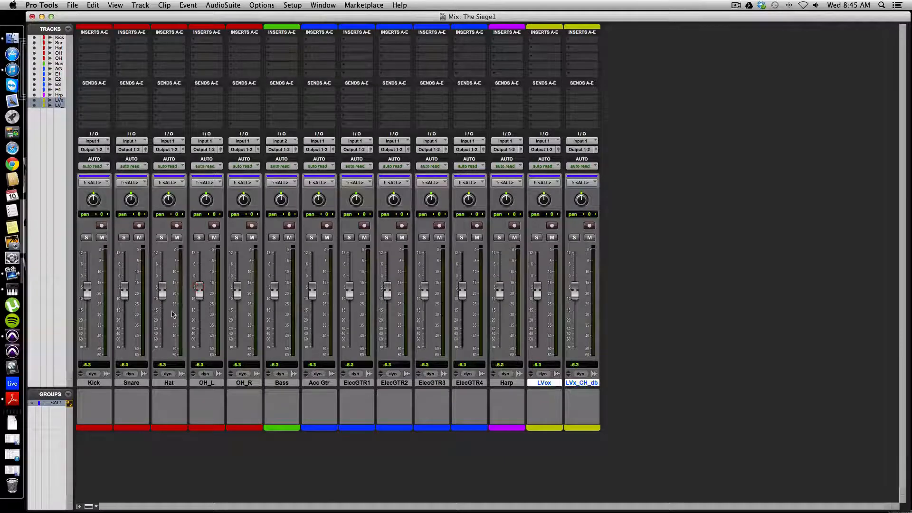
left_click(53, 403)
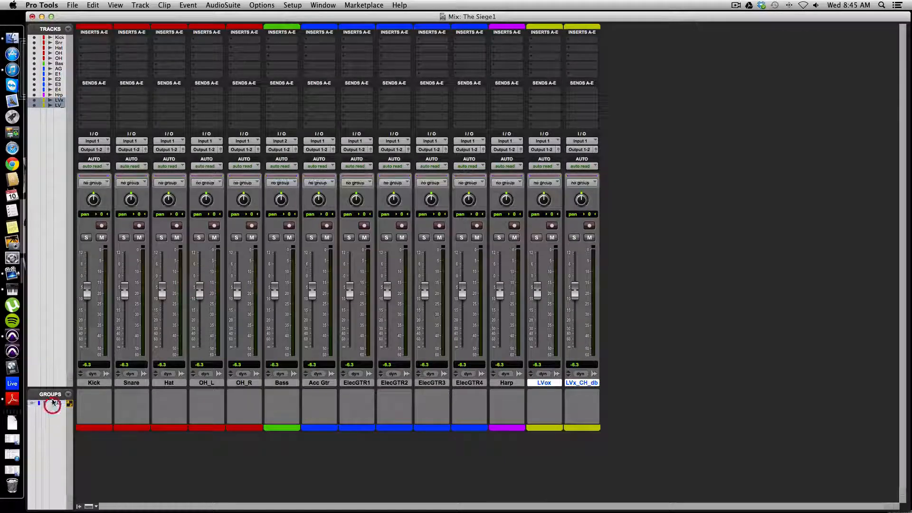
Hide the Mix window's track and group lists and return to the Edit window with the cursor at the session start
left_click(79, 507)
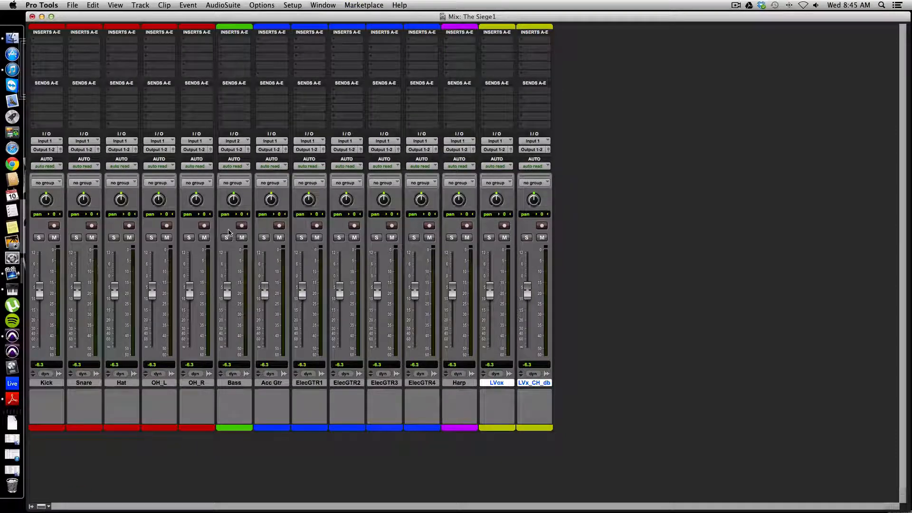
key("super+equal")
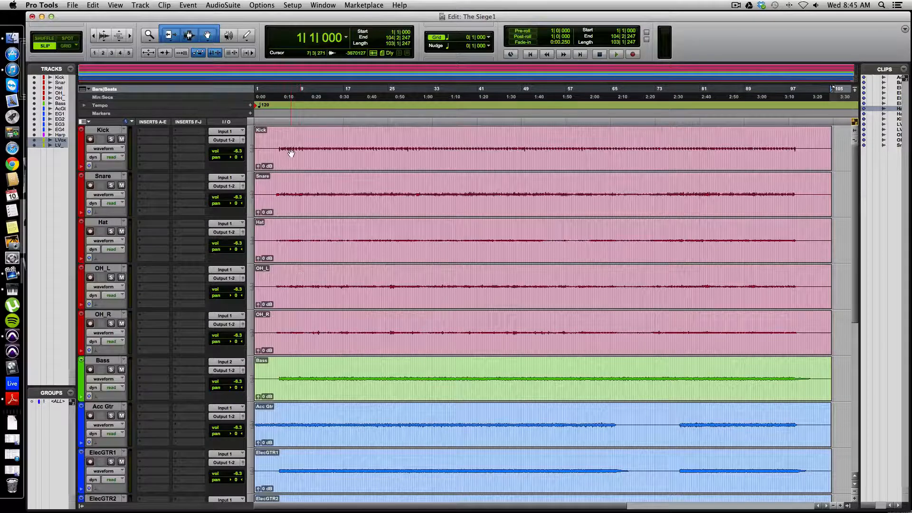
key("Return")
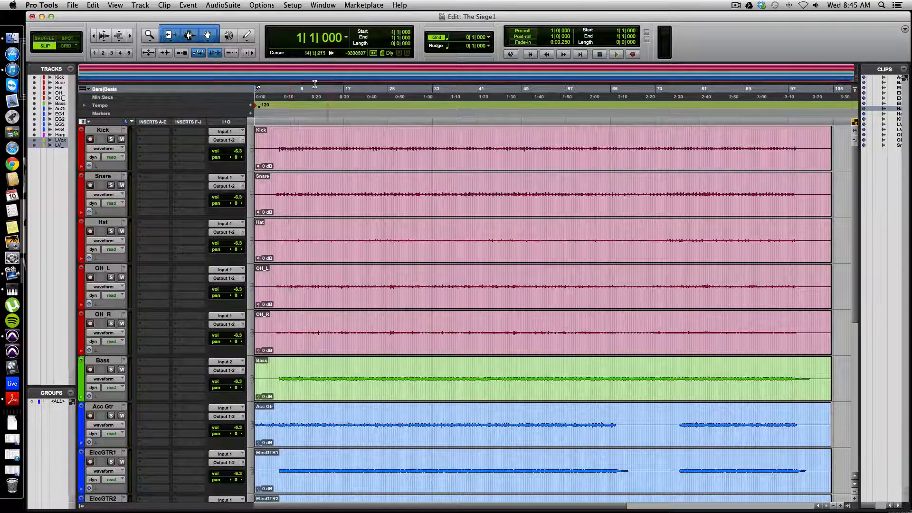
Make sure Always Display Marker Colors is enabled in the display preferences and accept the settings
left_click(296, 6)
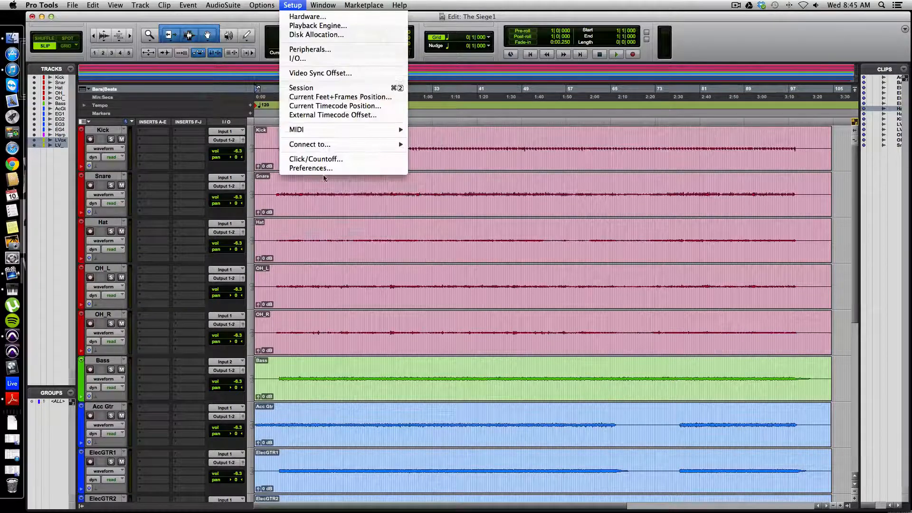
left_click(323, 169)
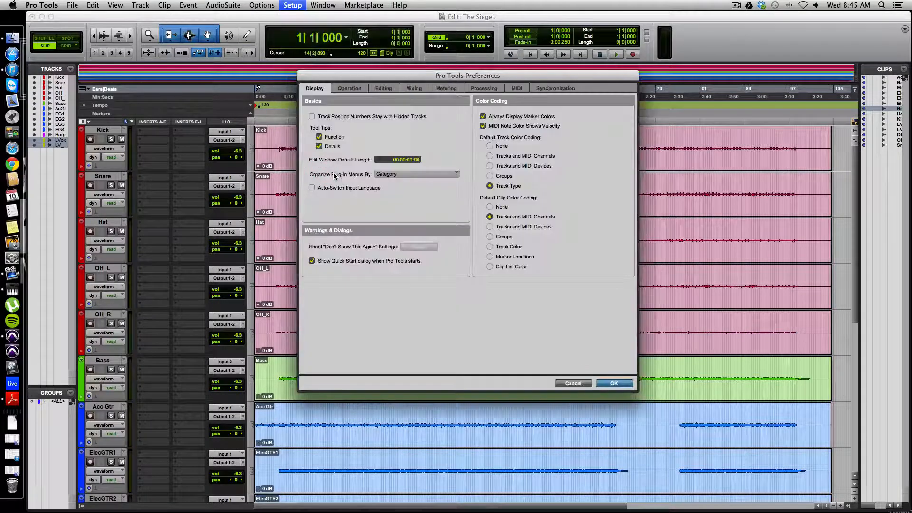
left_click(484, 117)
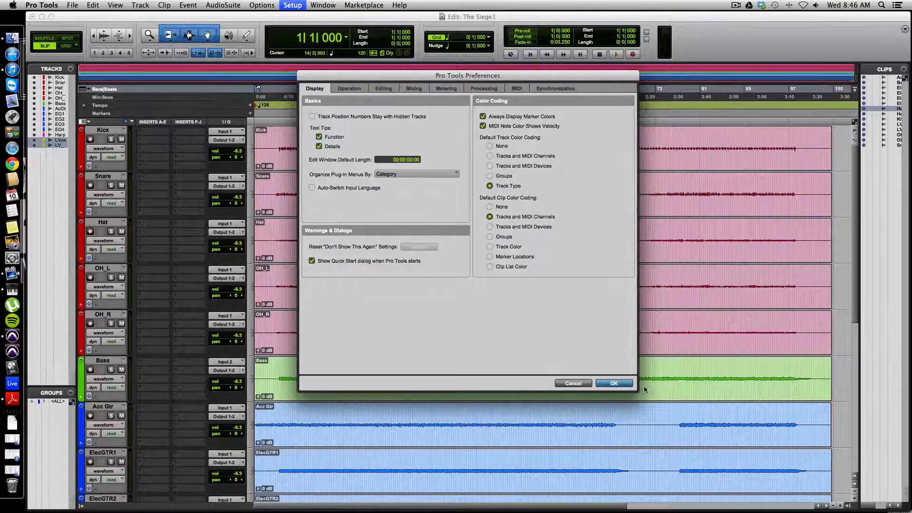
left_click(614, 383)
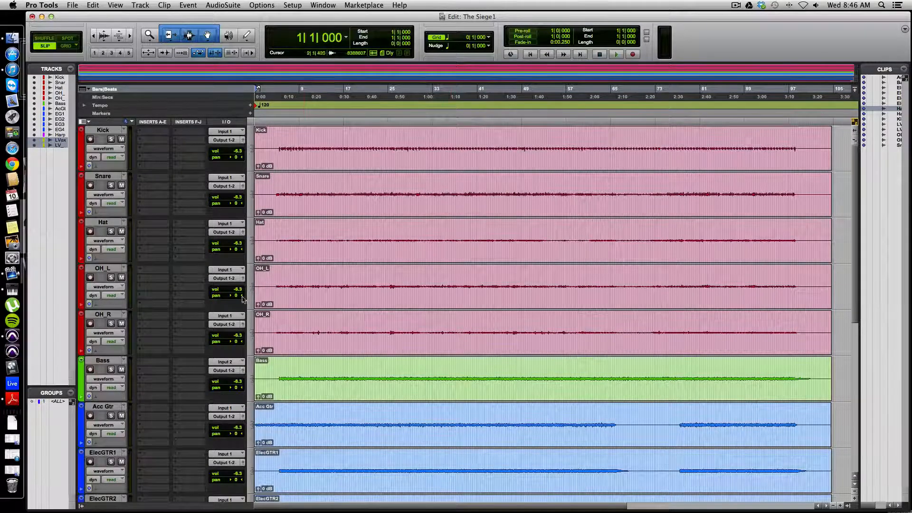
Briefly play the song opening and create a marker named Intro at the session start
key("space")
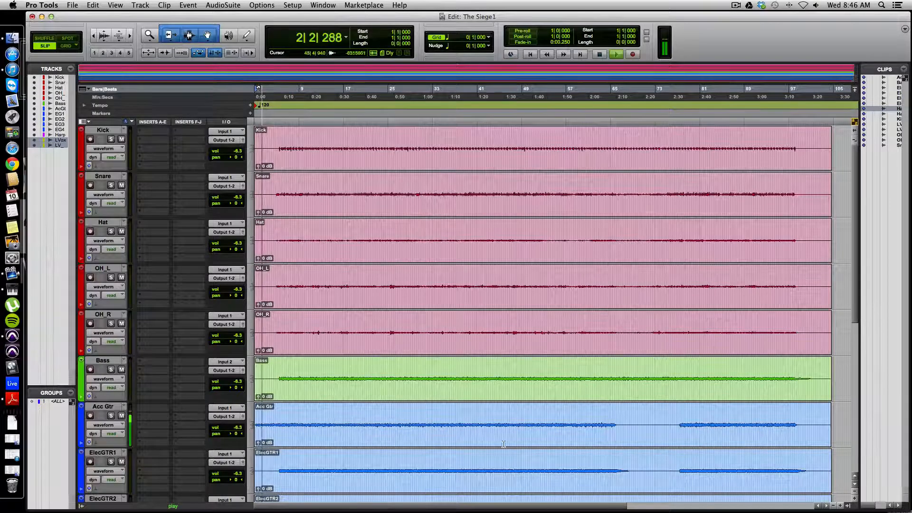
key("space")
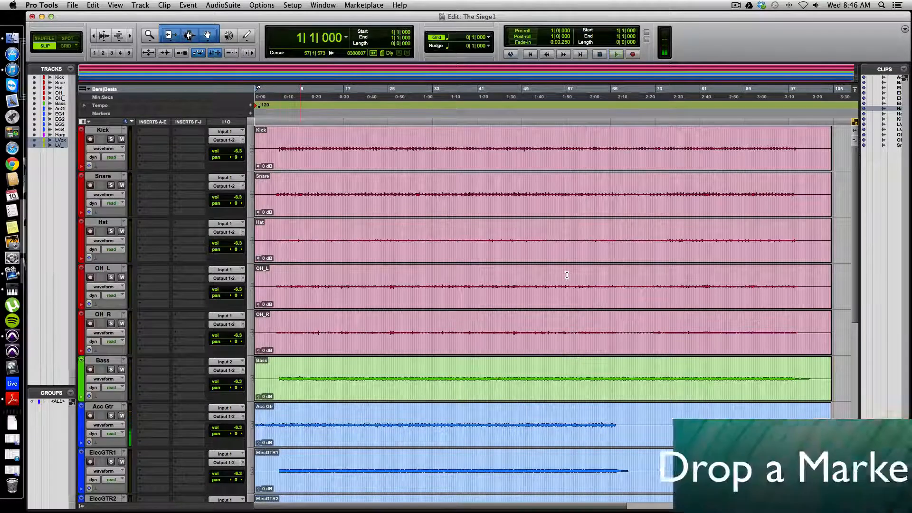
key("KP_Enter")
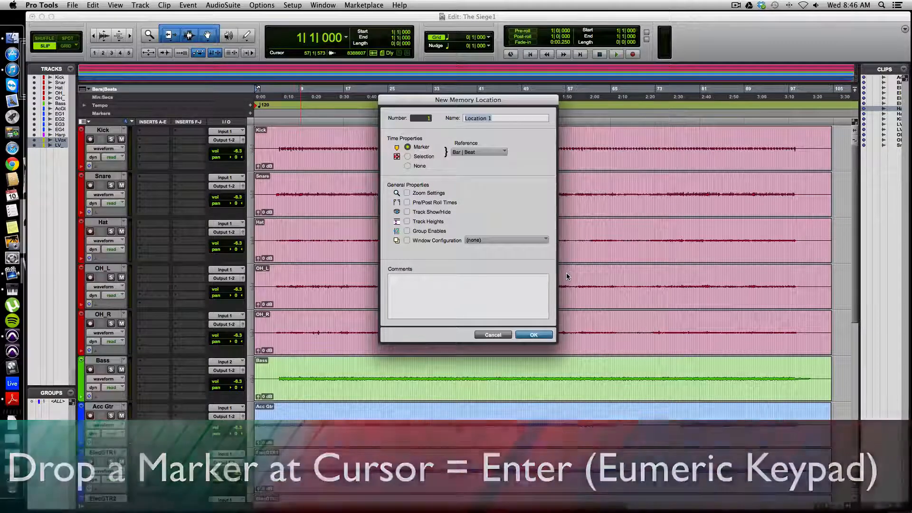
key("BackSpace")
type("Intro")
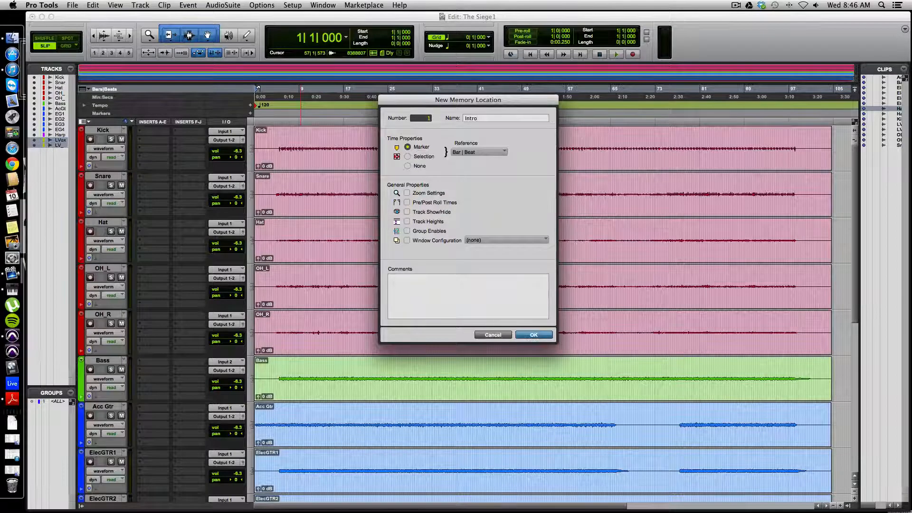
key("Return")
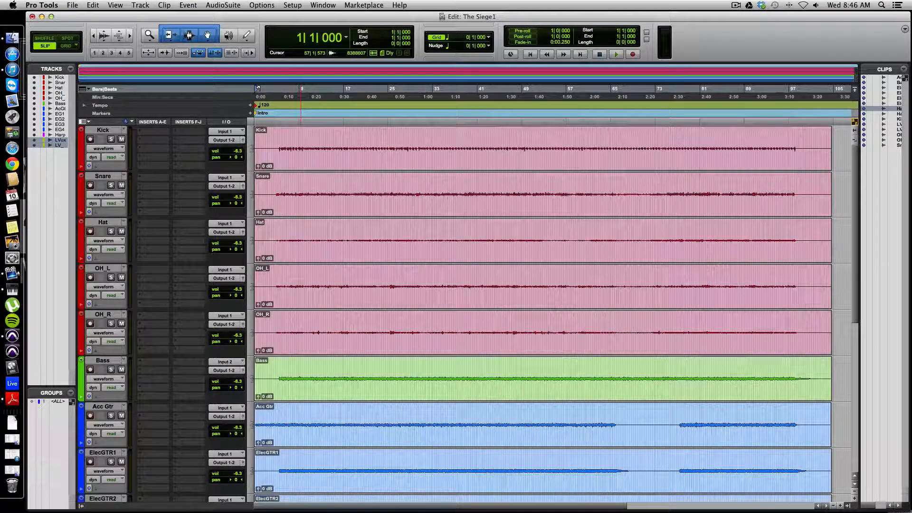
Play the session from the start and add a marker named Full Band where the whole band enters
key("space")
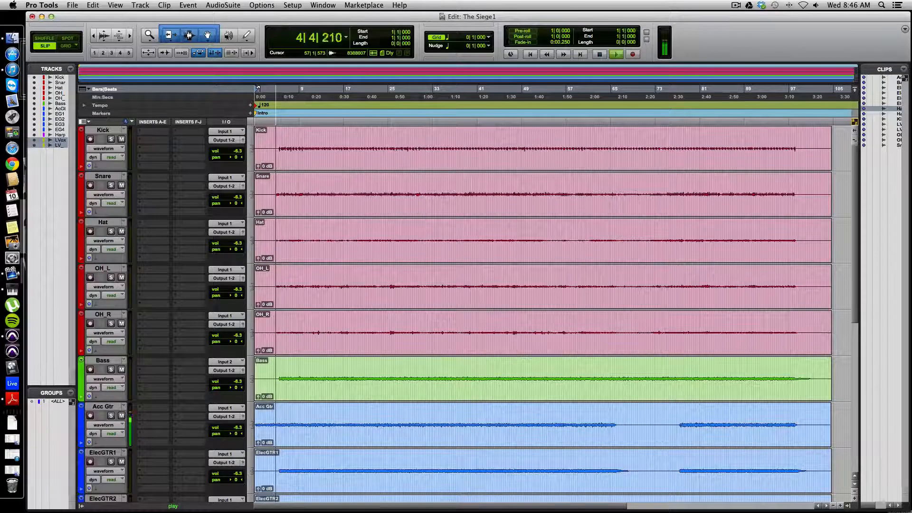
key("KP_Enter")
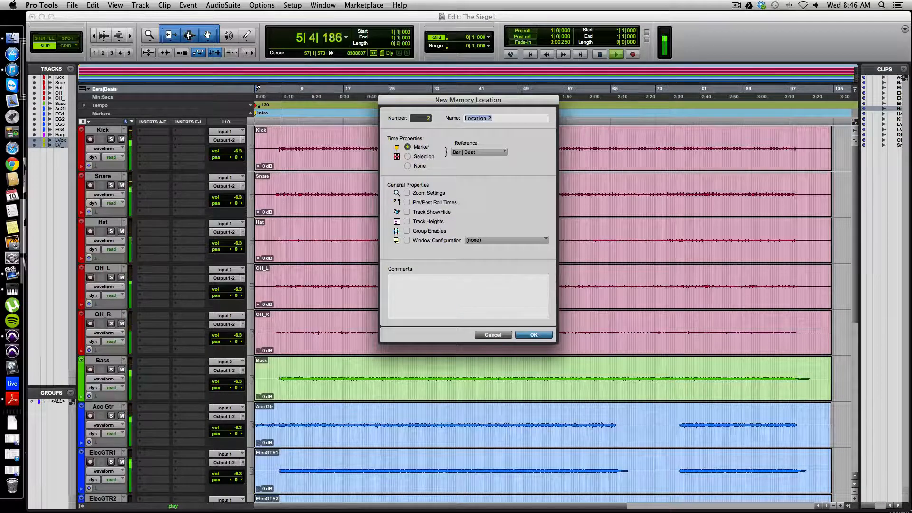
type("Full ")
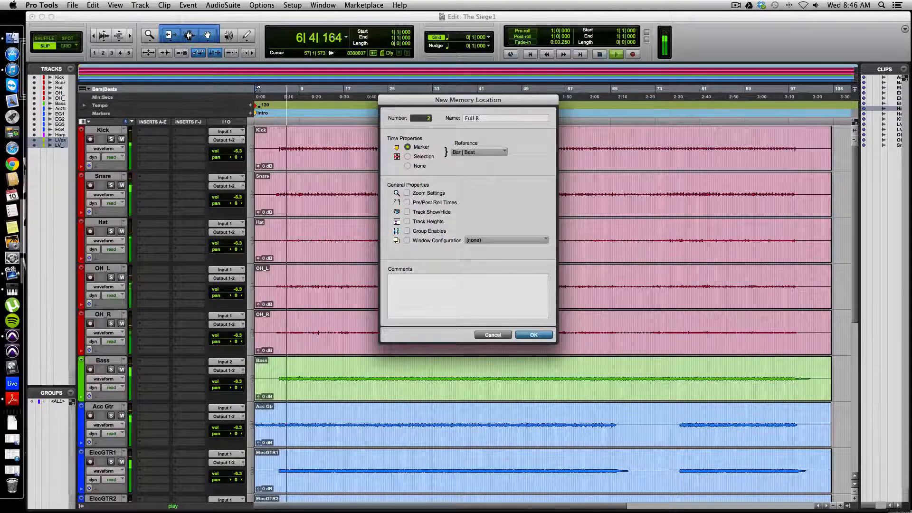
type("Band")
key("Return")
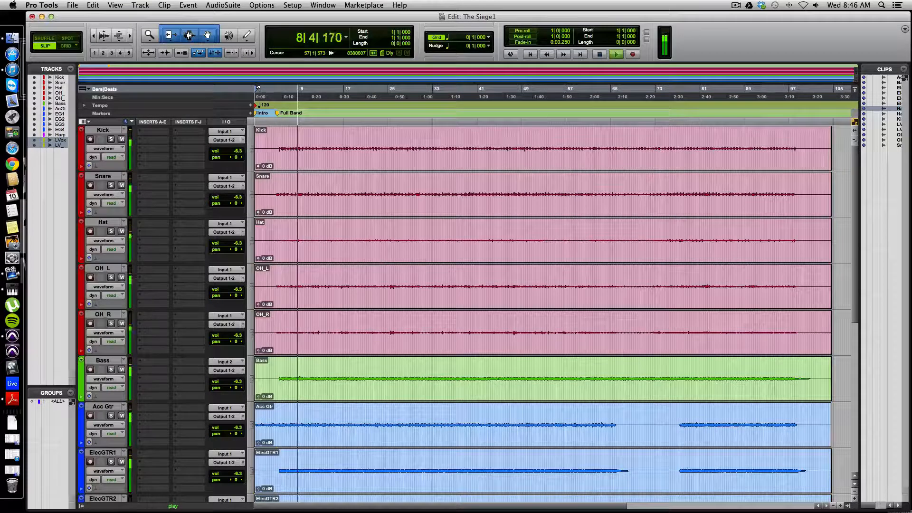
Add a marker named Vers1 during playback at about bar 9, where the first verse starts
key("KP_Enter")
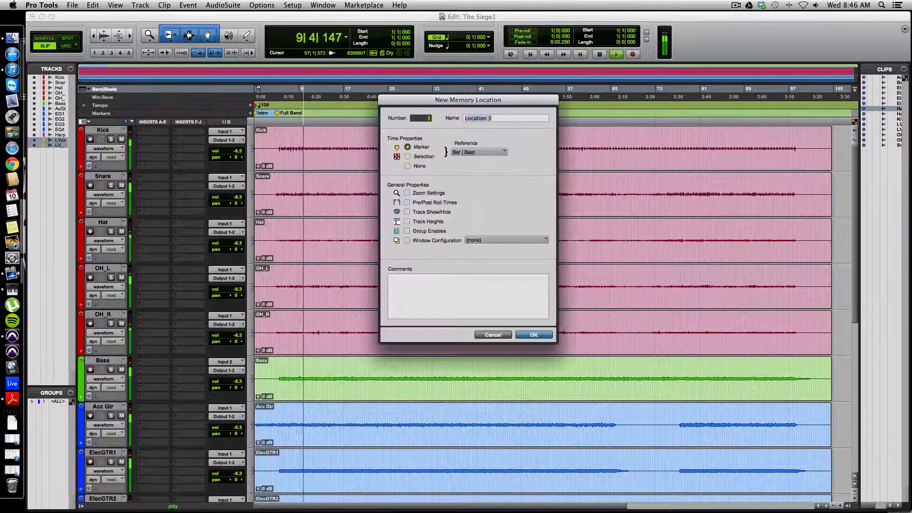
type("Vers")
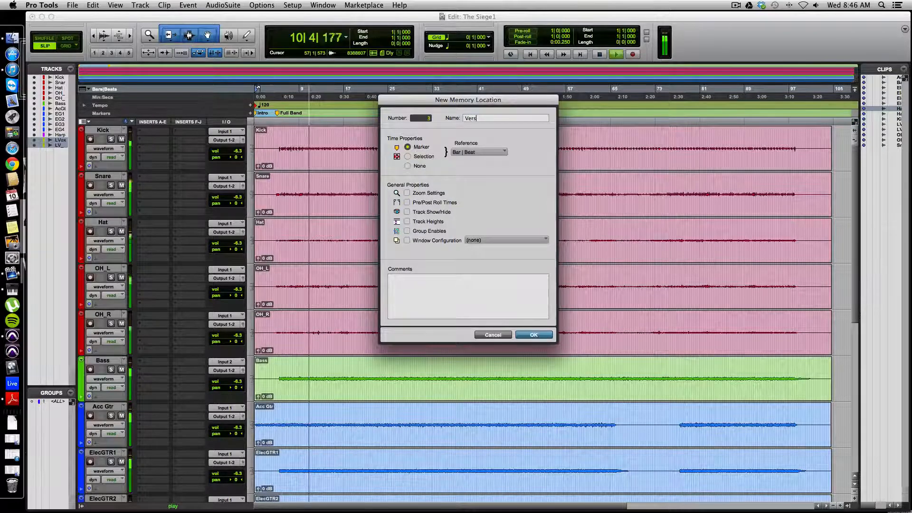
type("1")
key("Return")
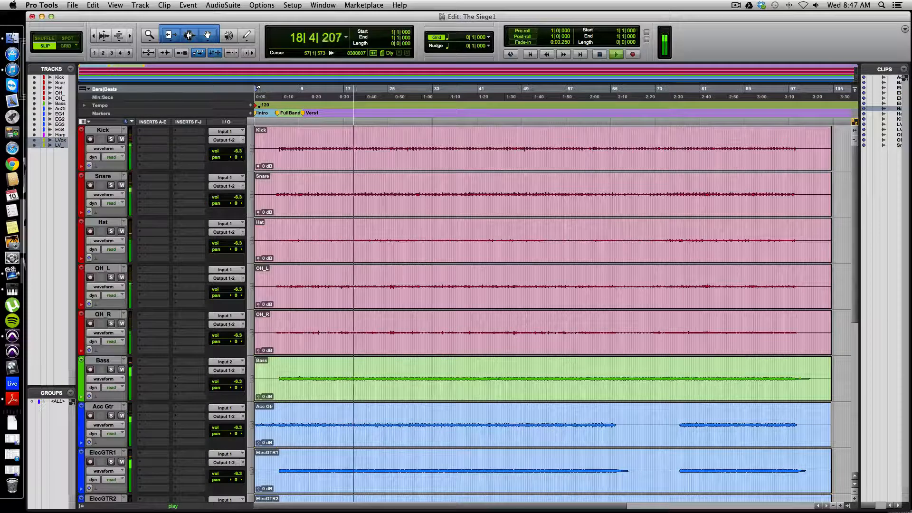
Add a marker named Pre Chorus during playback at about bar 18
key("KP_Enter")
type("P")
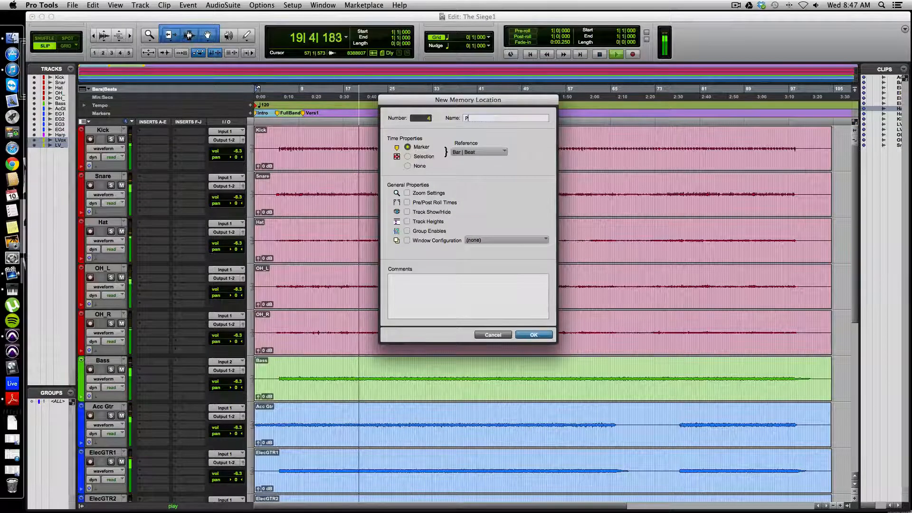
type("re Chorus")
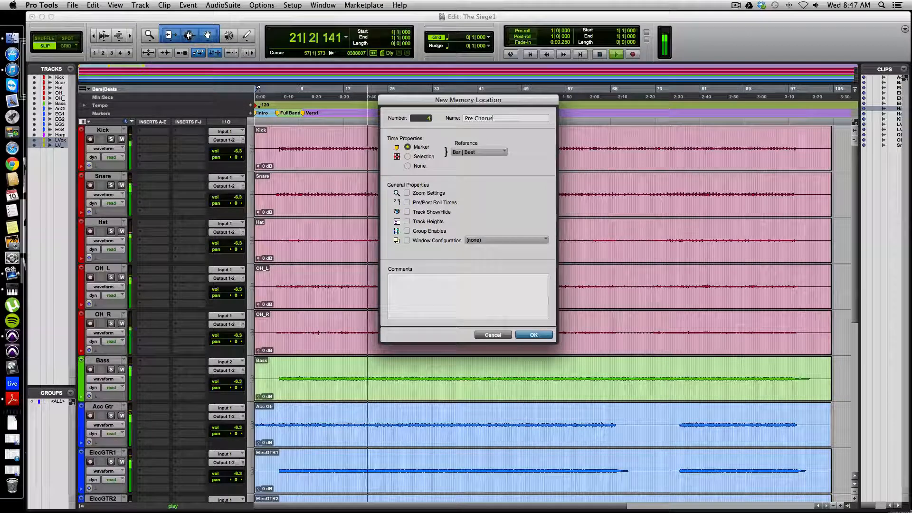
key("Return")
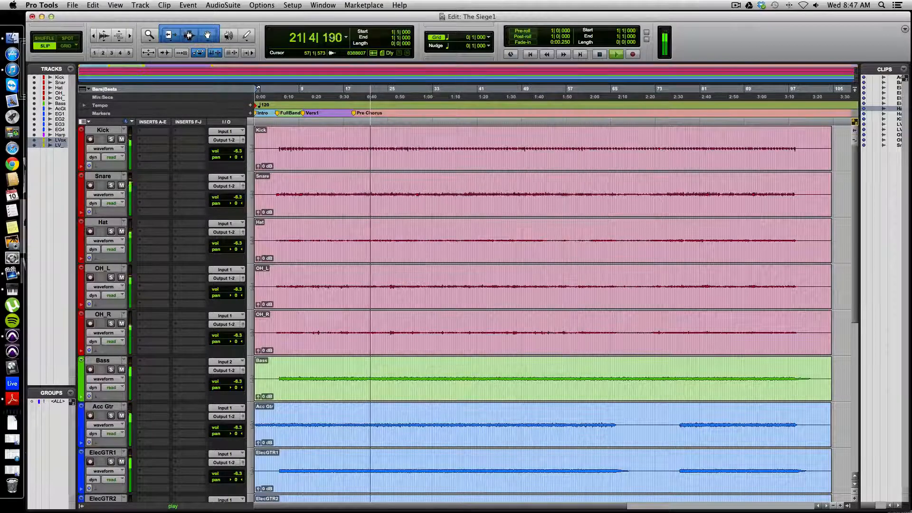
Add a marker named Chorus1 during playback at about bar 22
key("KP_Enter")
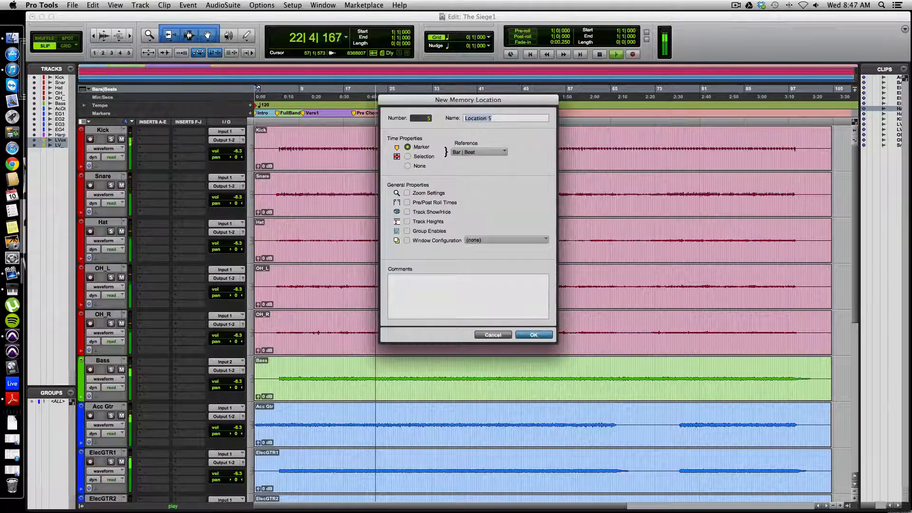
type("Chorus1")
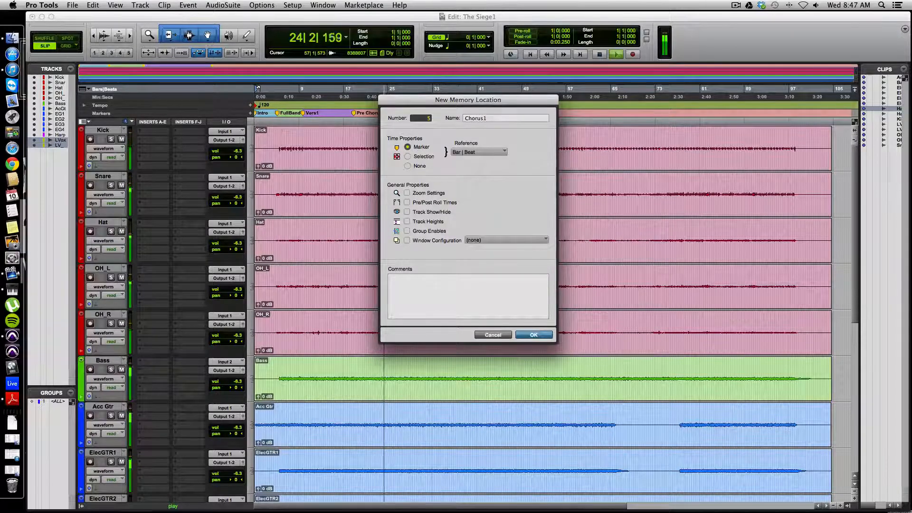
key("Return")
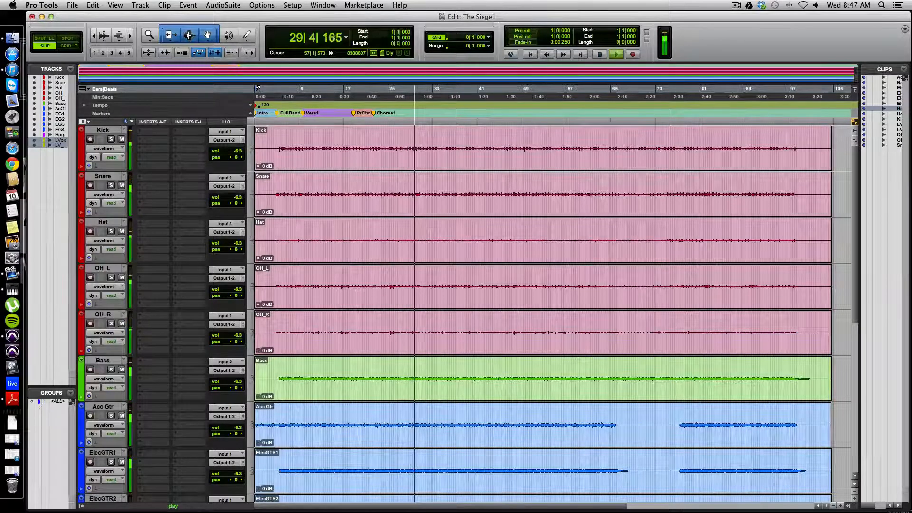
Add a marker named Vers2 during playback where the second verse starts and move it slightly later, to about bar 32
key("KP_Enter")
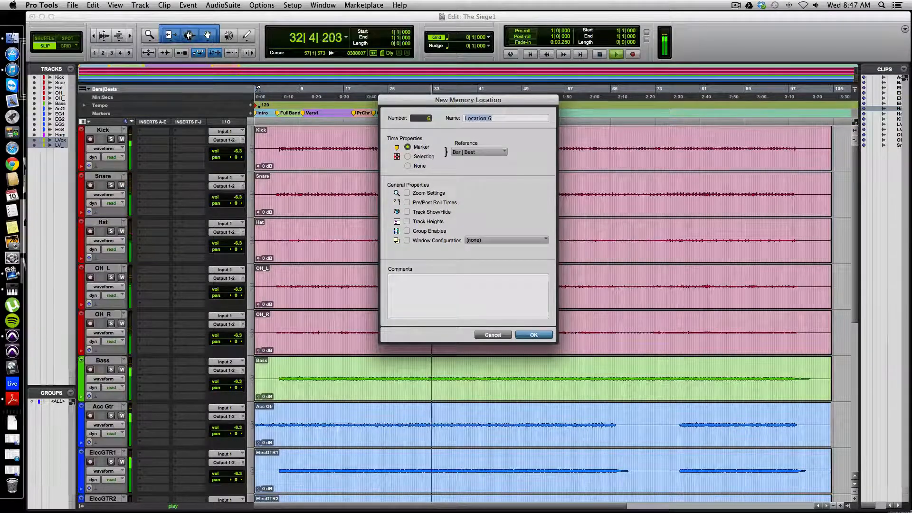
type("Vers")
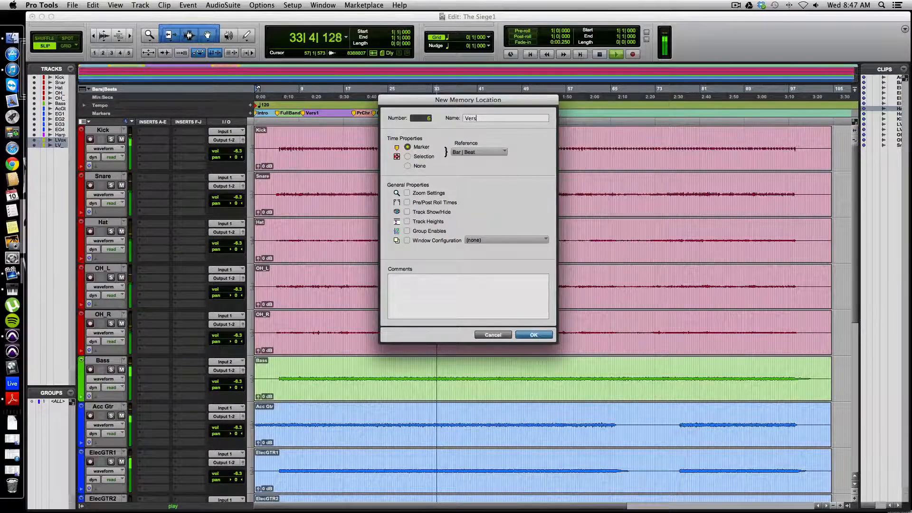
type("2")
key("Return")
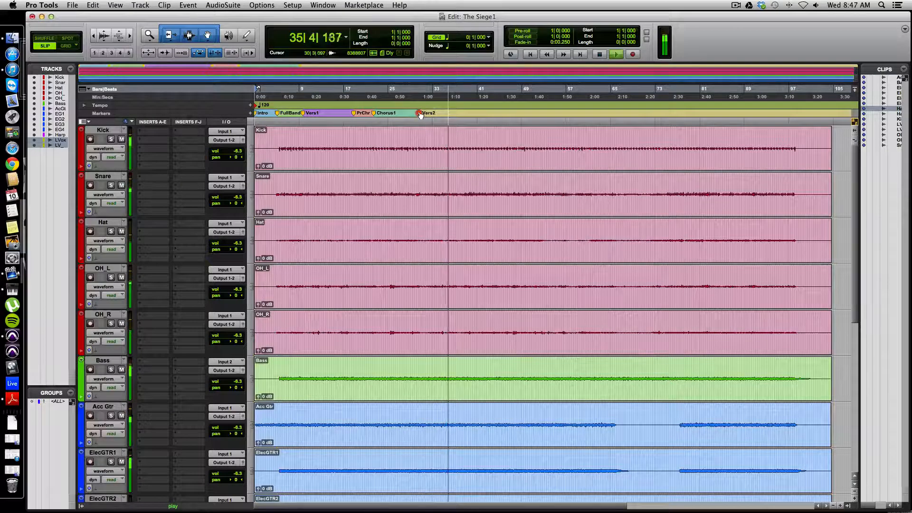
left_click_drag(421, 115, 430, 117)
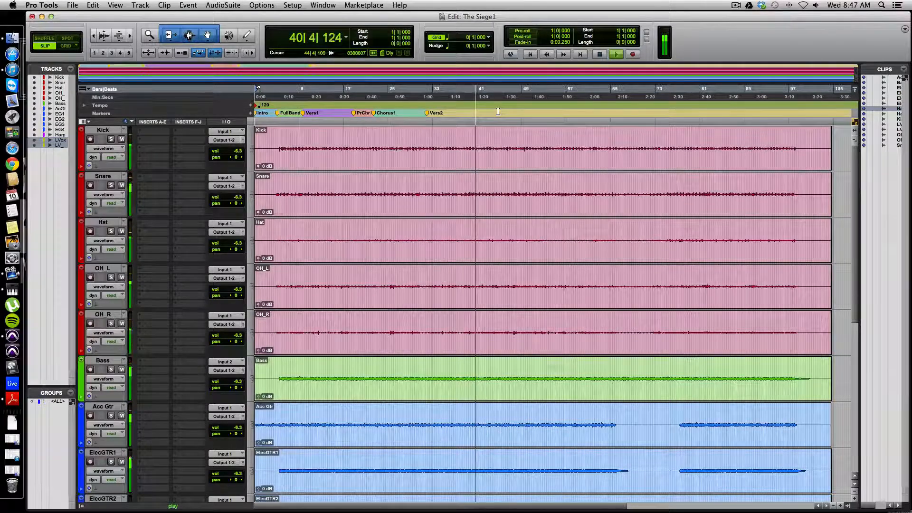
Add a marker named Pre Chorus during playback at about bar 41, where the second pre-chorus starts
key("KP_Enter")
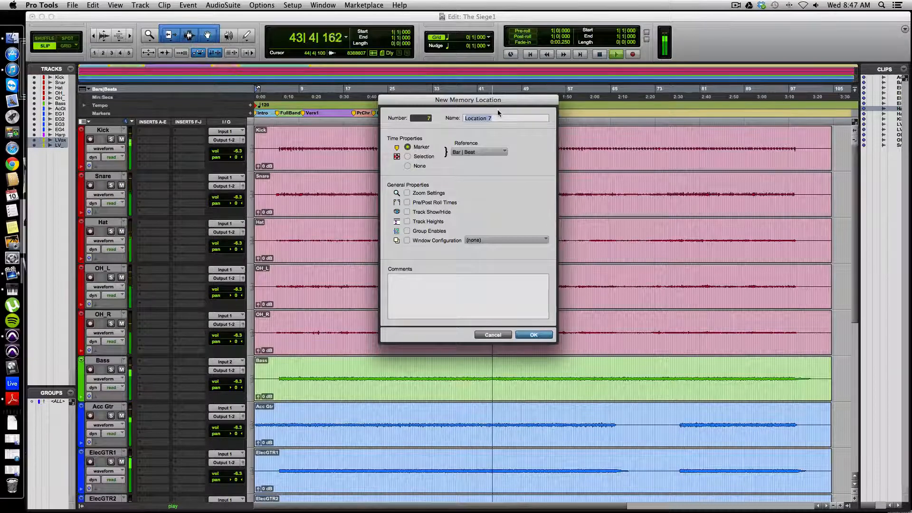
type("Pre Cho")
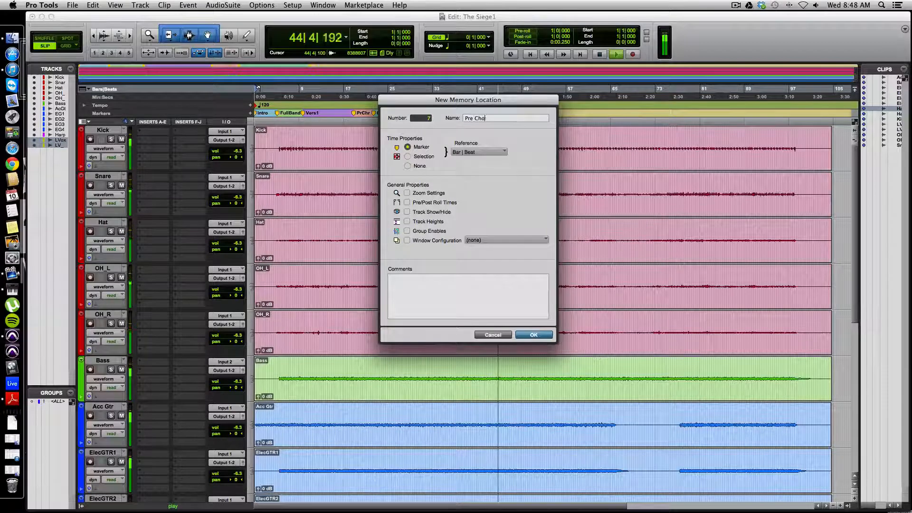
type("rus")
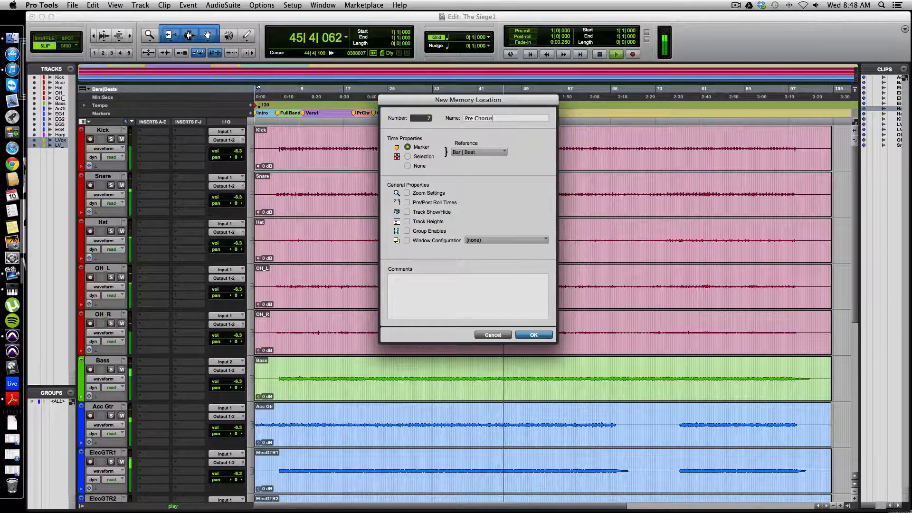
key("Return")
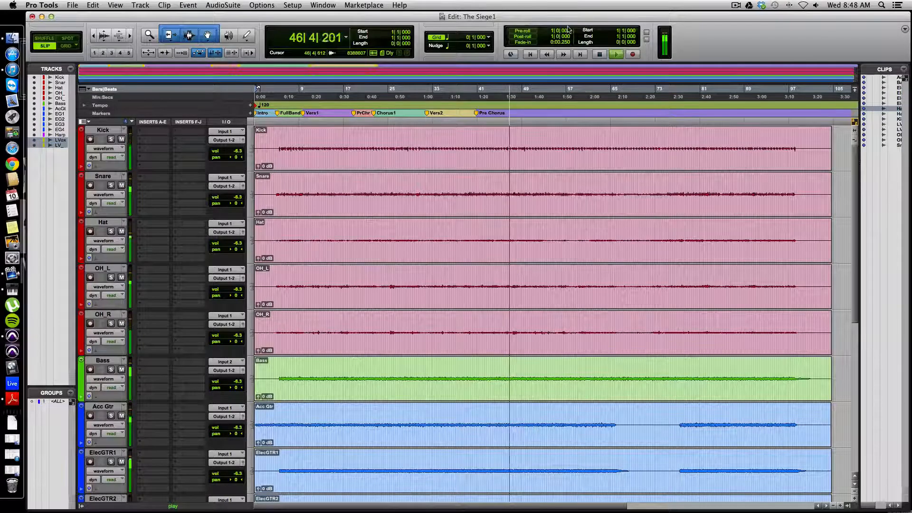
Resume playback from about bar 42 and add a marker named Outro at about bar 94
left_click(486, 113)
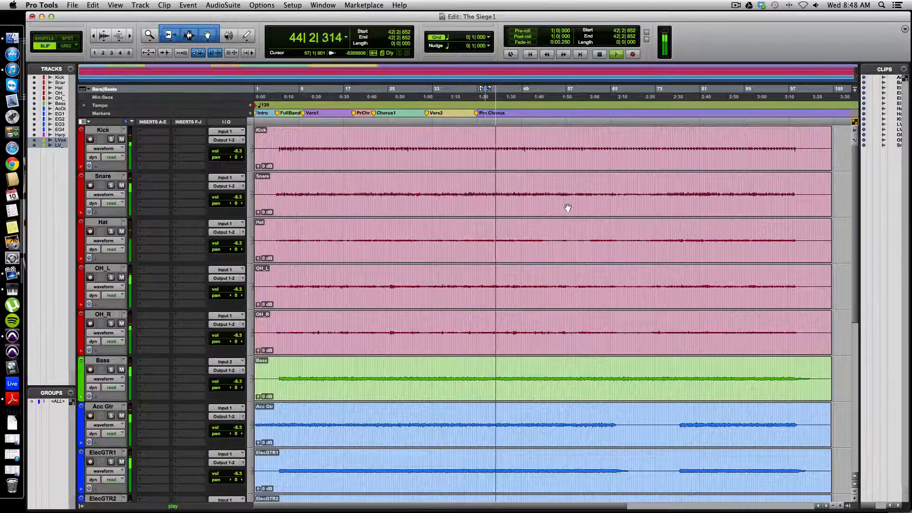
key("KP_Enter")
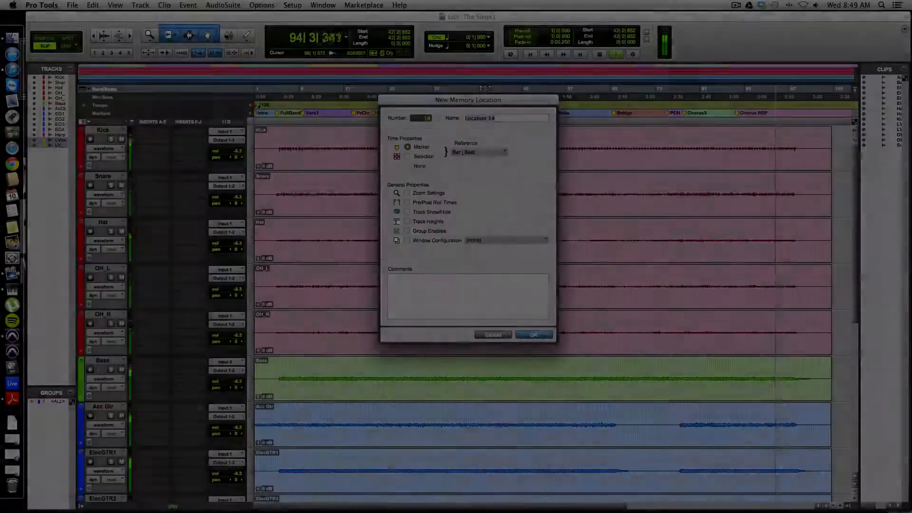
type("Out")
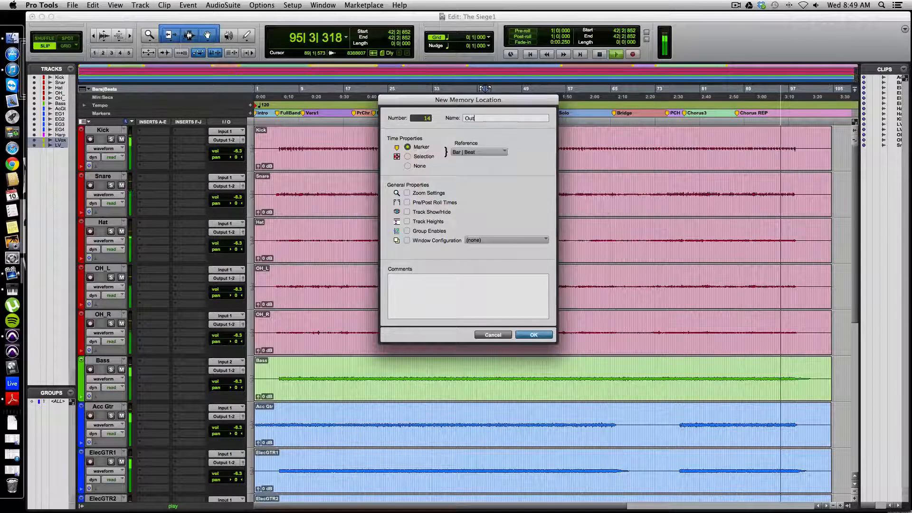
type("ro")
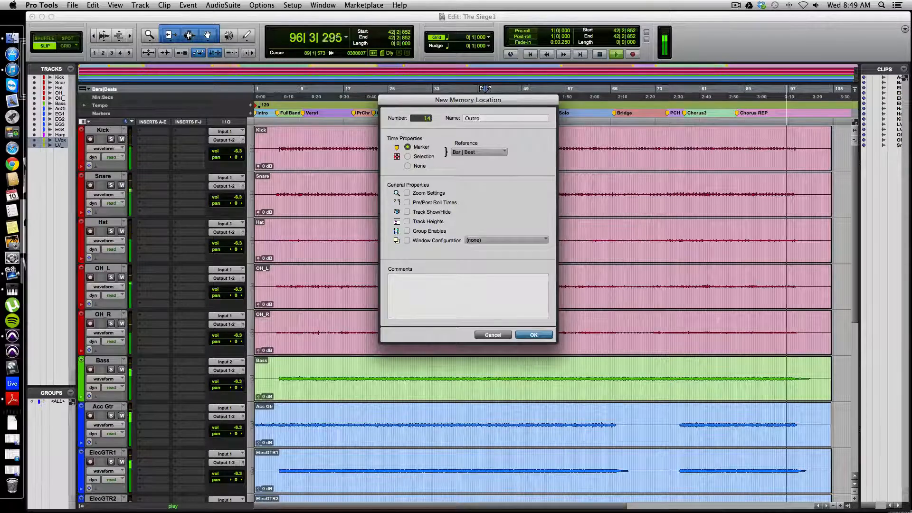
key("Return")
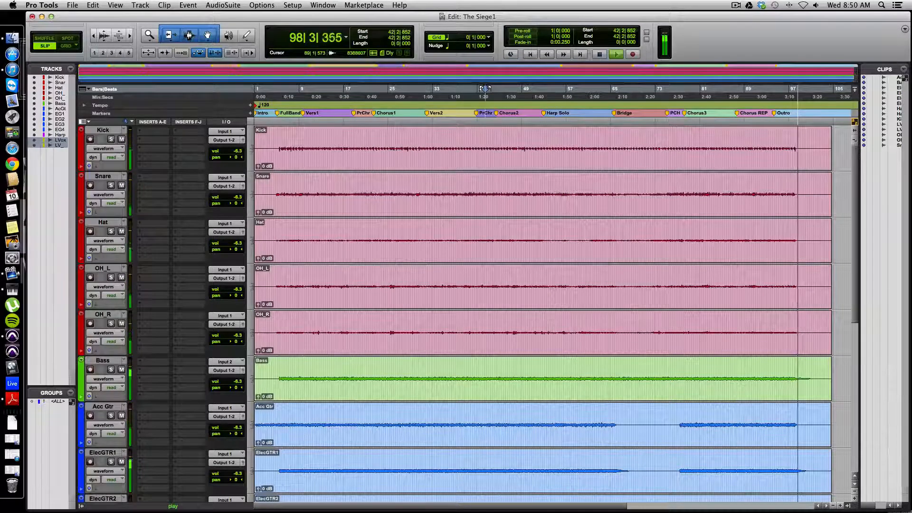
Add a marker named End at about bar 104, where the clips end, and stop playback
left_click(831, 111)
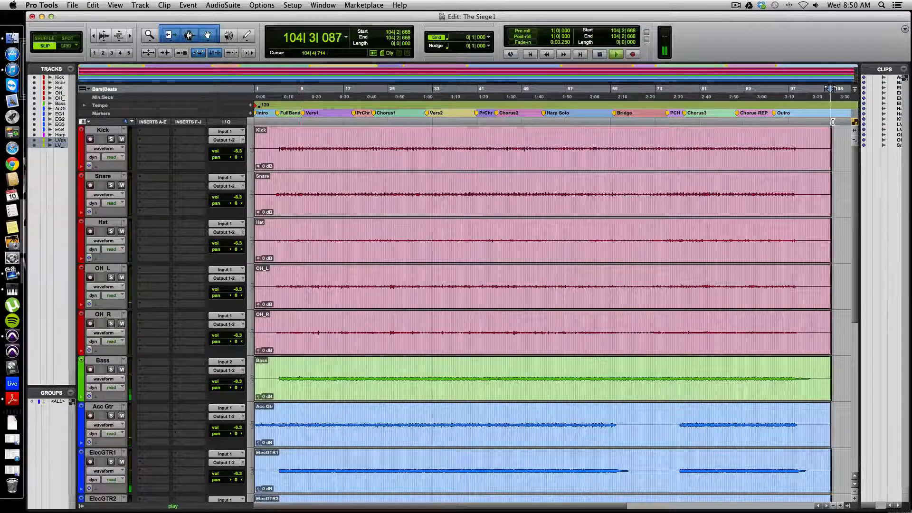
key("KP_Enter")
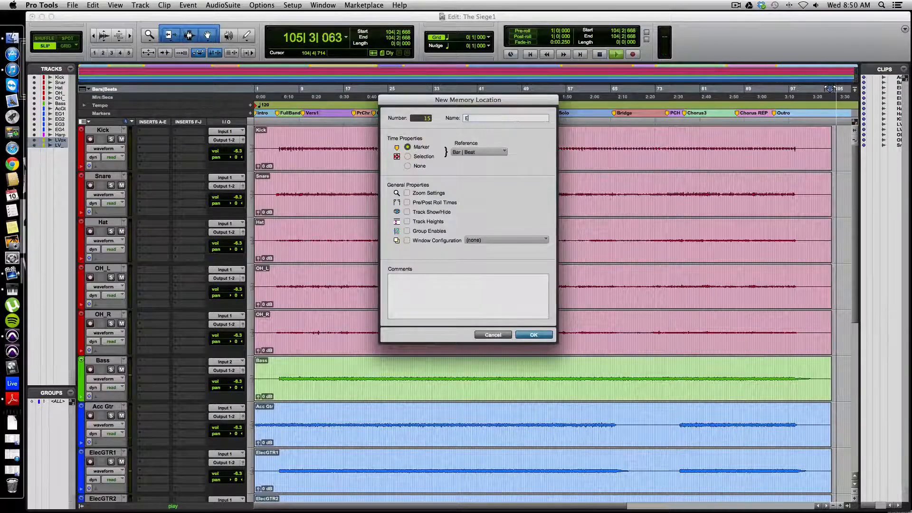
key("Return")
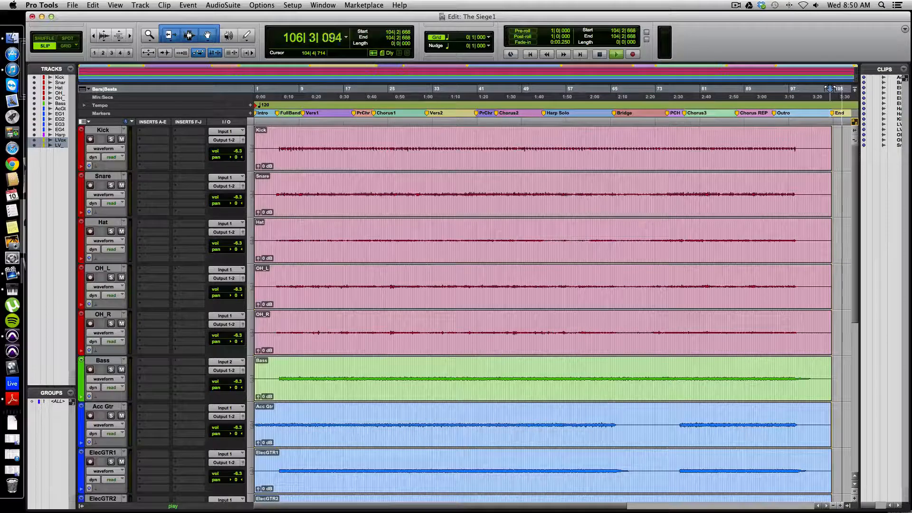
key("space")
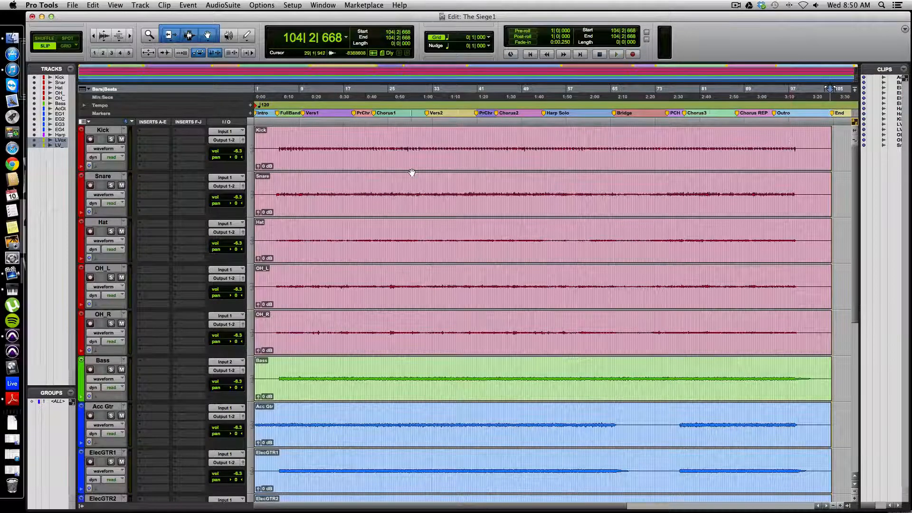
Play short passages from the Harp Solo, Bridge and third pre-chorus markers to check their placement
left_click(540, 112)
key("space")
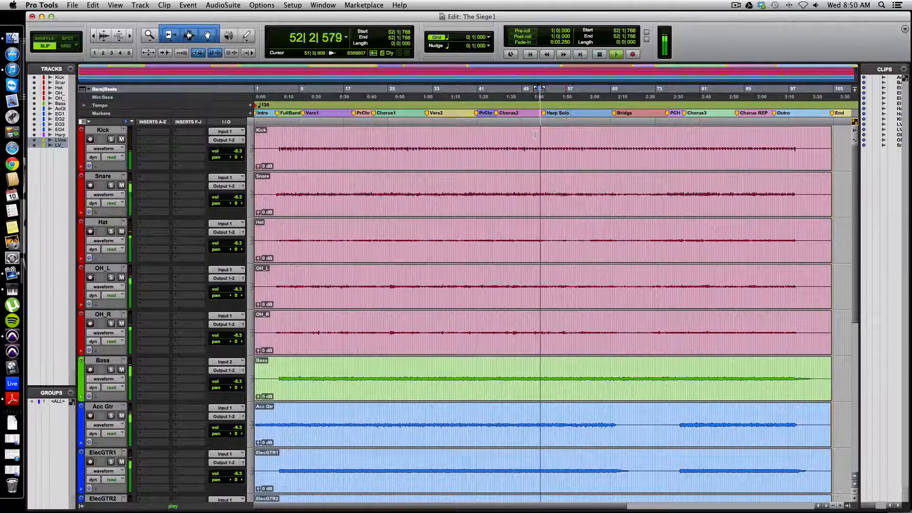
key("space")
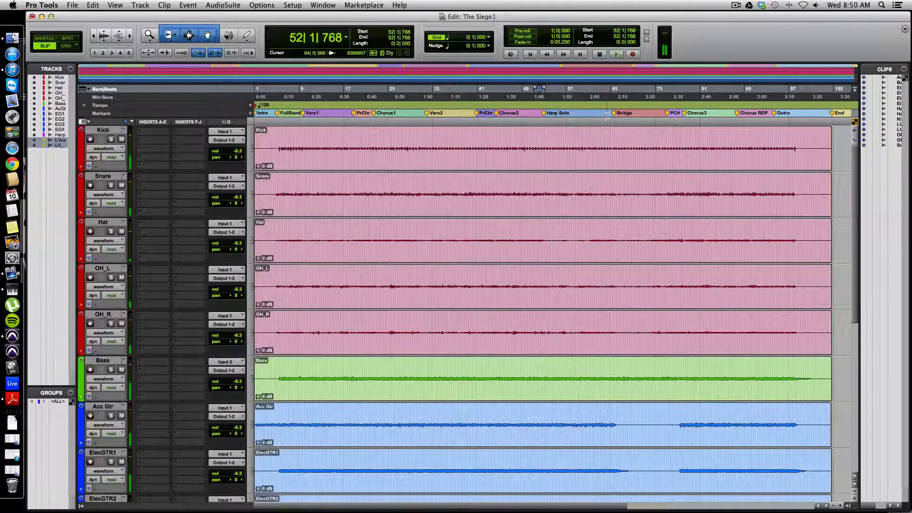
left_click(613, 113)
key("space")
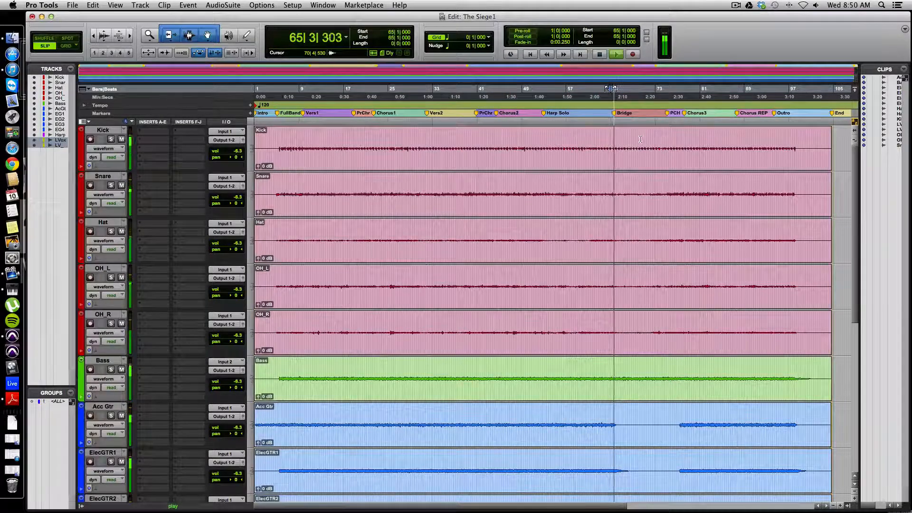
key("space")
left_click(667, 113)
key("space")
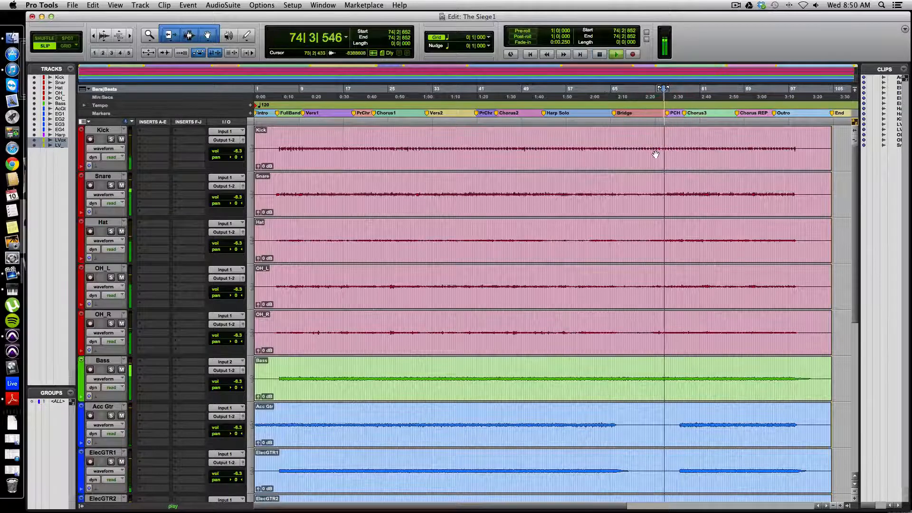
key("space")
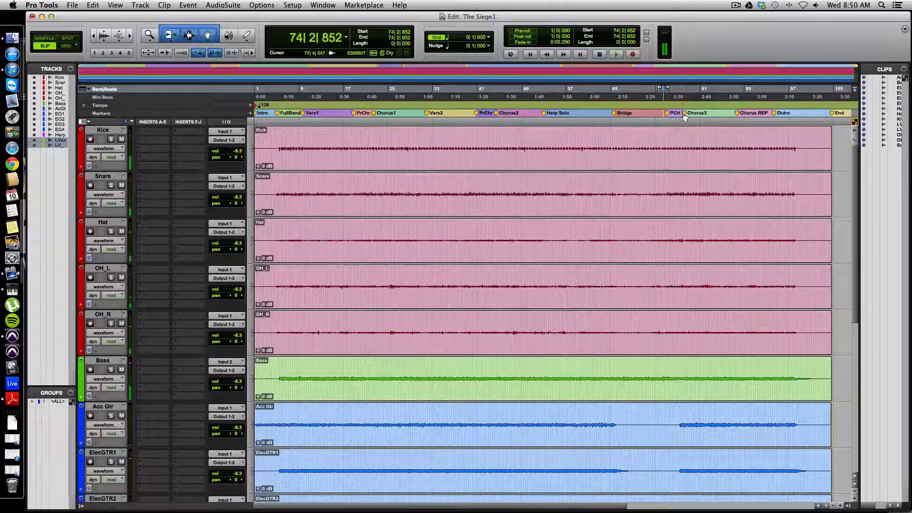
Play from just before the Chorus3 marker, move the marker slightly later to about bar 79, and replay the passage
left_click(684, 113)
key("space")
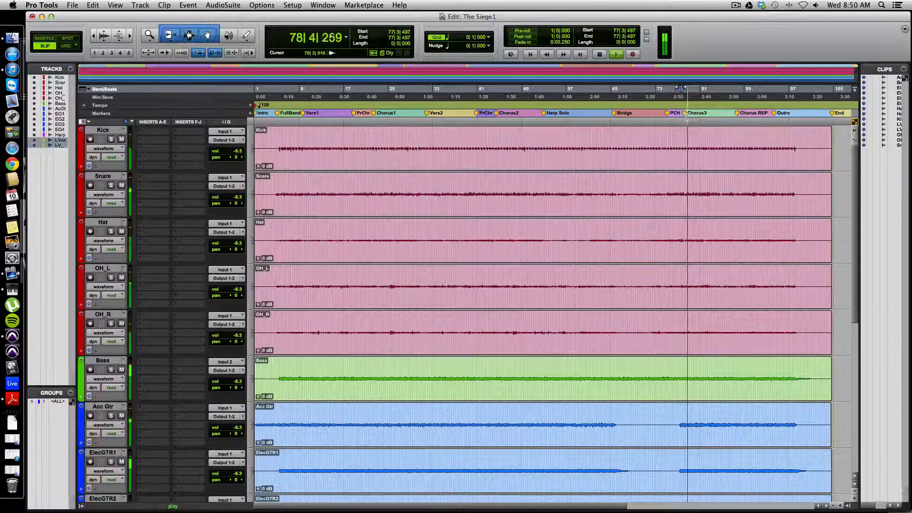
key("space")
left_click_drag(686, 118, 689, 119)
key("space")
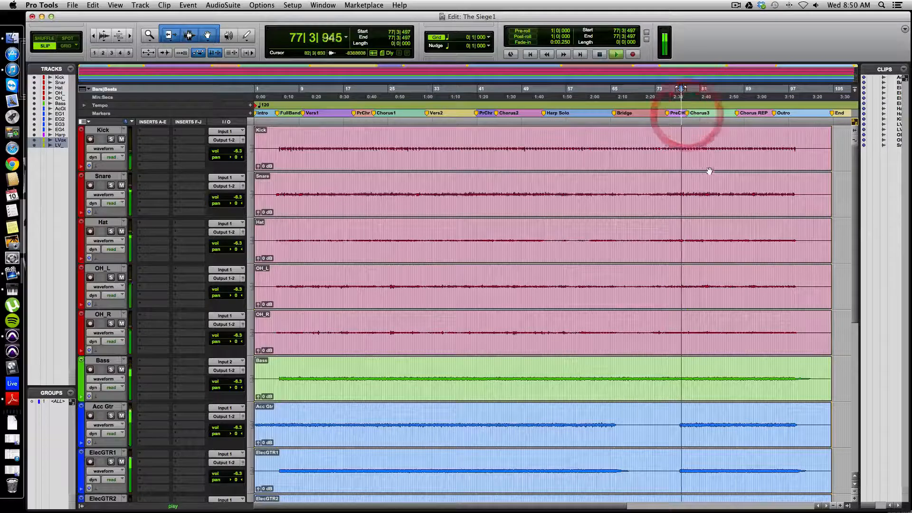
key("space")
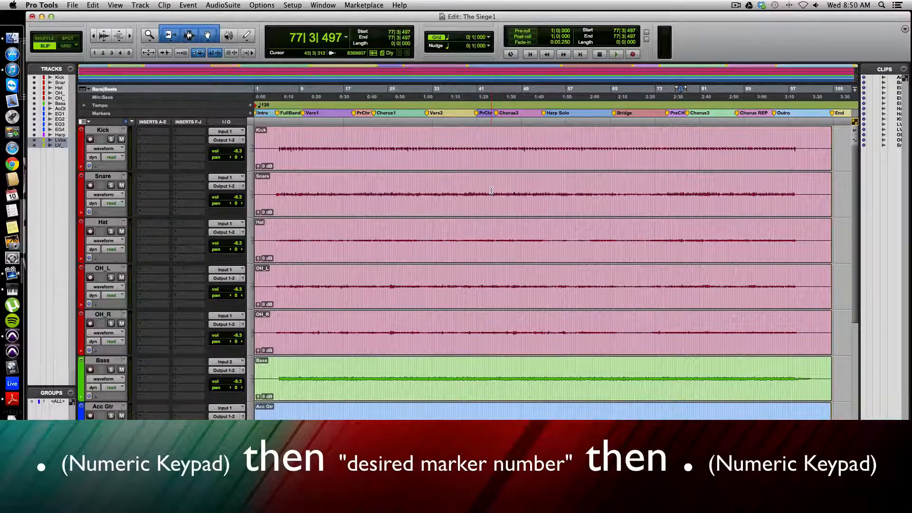
Recall memory location 4 at the first pre-chorus and play briefly from there
key("KP_Decimal")
key("KP_4")
key("KP_Decimal")
key("space")
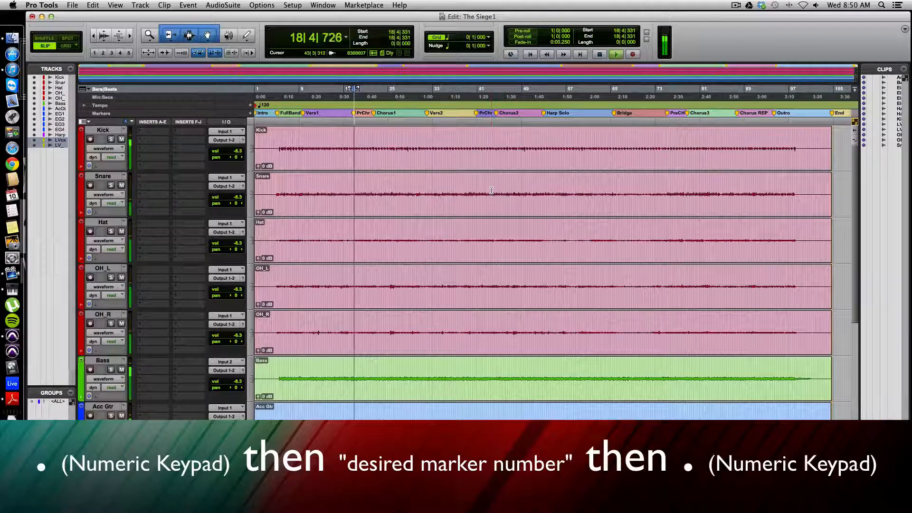
key("space")
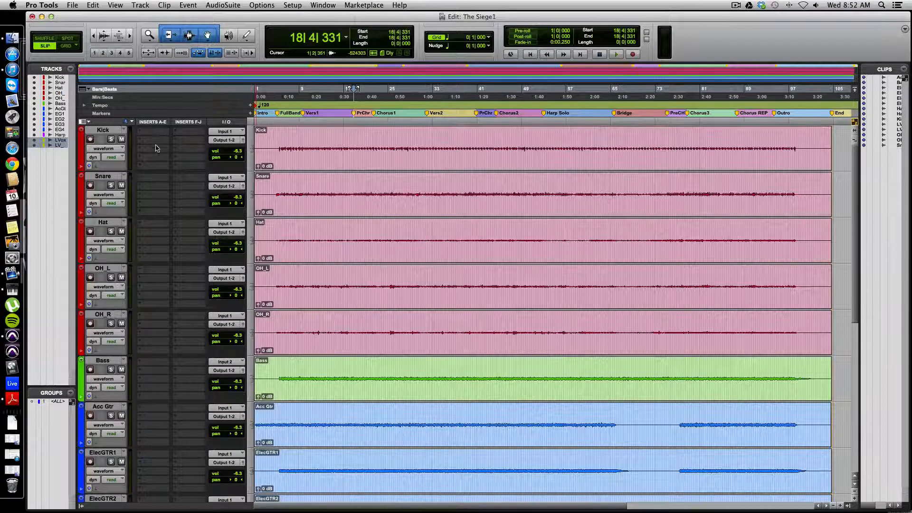
Create one stereo master fader and four stereo aux input tracks below the LVx_CH_dbl track
scroll(157, 148, "down", 7)
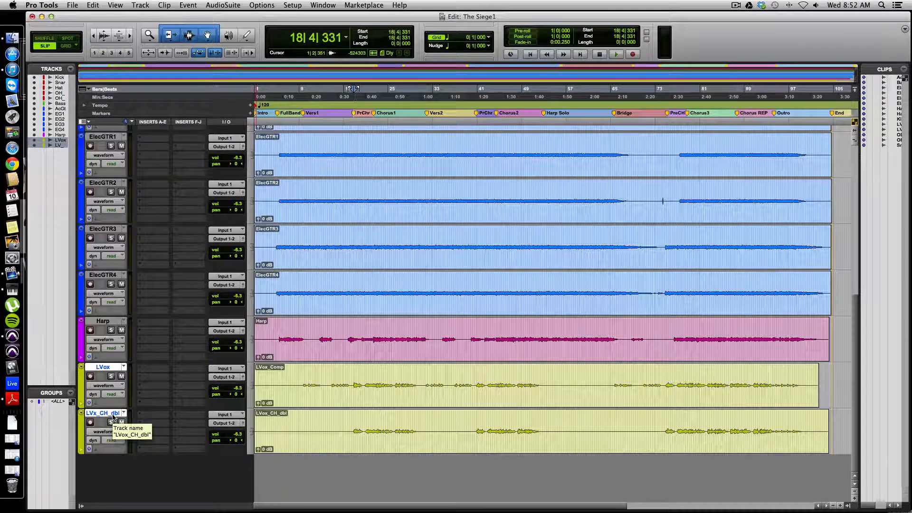
key("super+shift+n")
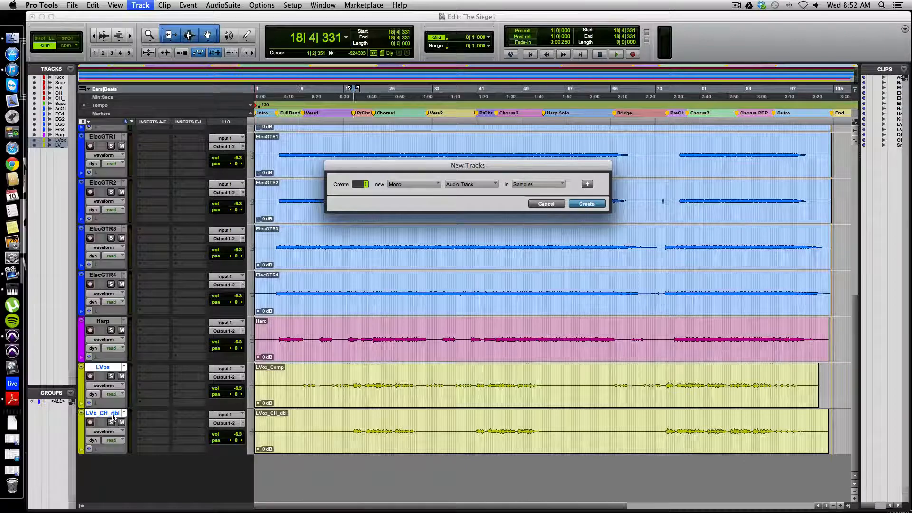
key("super+Down")
key("super+Right")
key("super+Right")
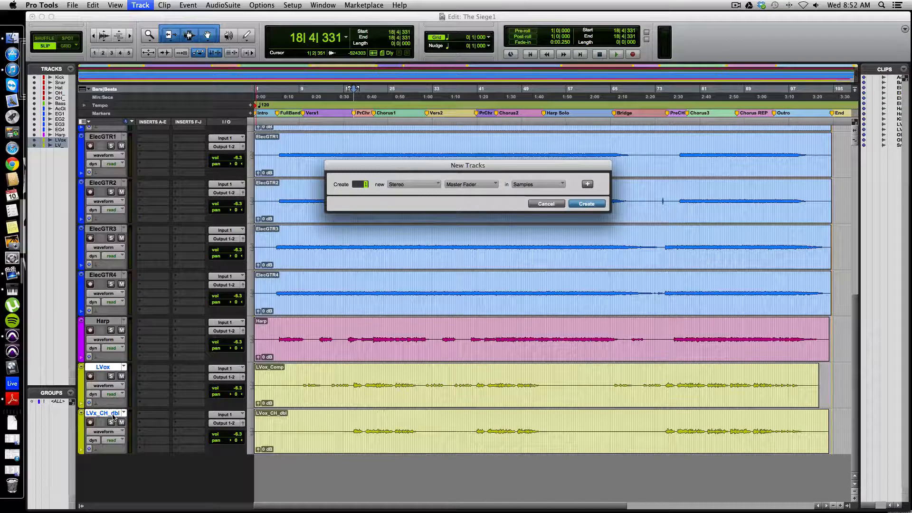
key("super+shift+Down")
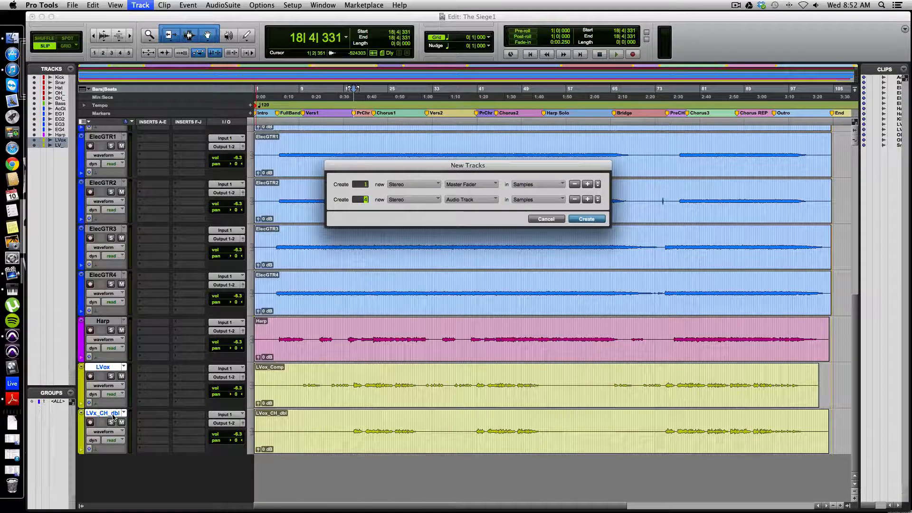
key("super+Down")
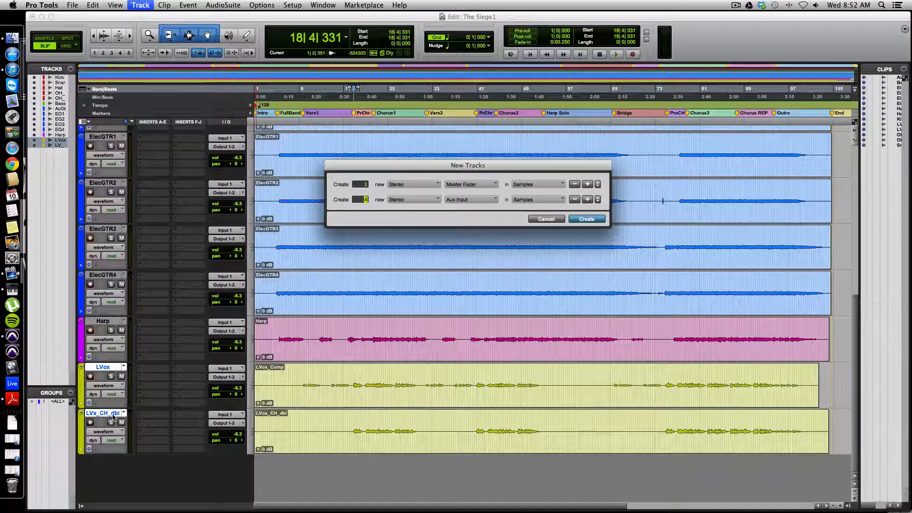
key("Return")
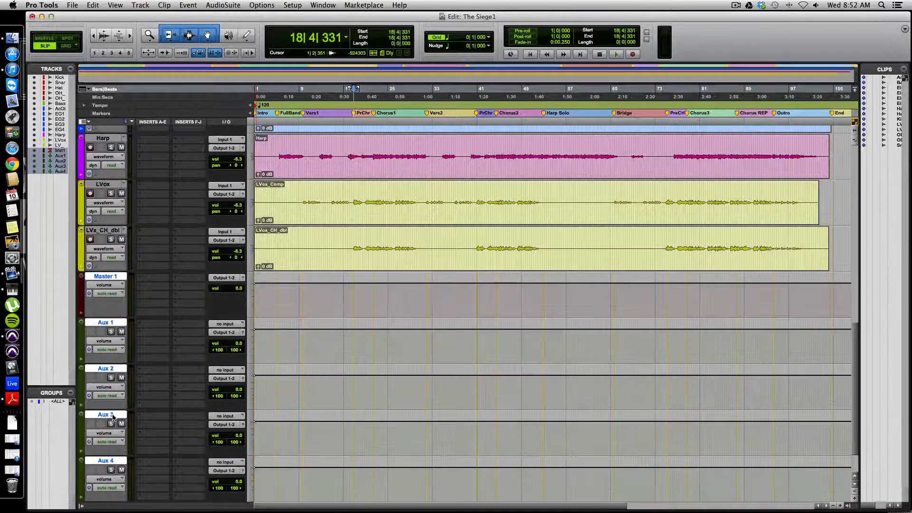
Replace the stereo Aux 1 and Aux 2 tracks with mono aux input tracks
double_click(105, 322)
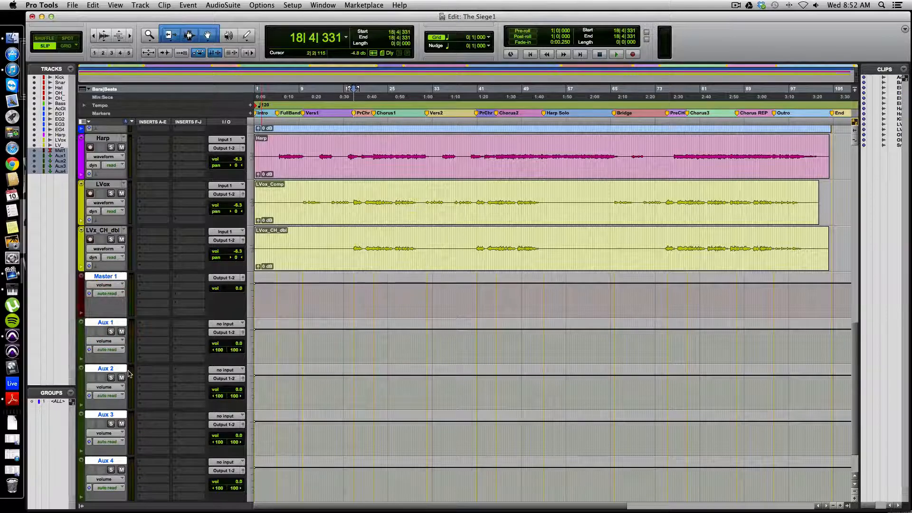
left_click(105, 368)
left_click(106, 322)
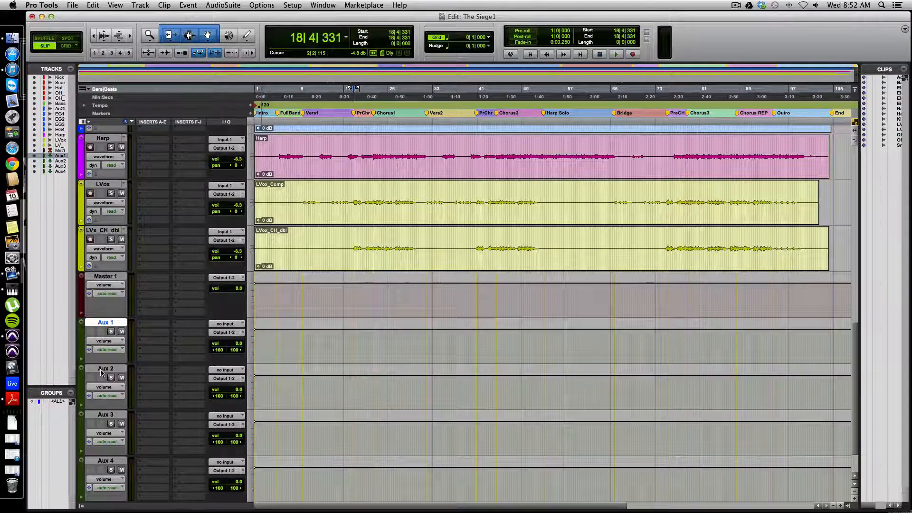
left_click(102, 372, "shift")
right_click(105, 325)
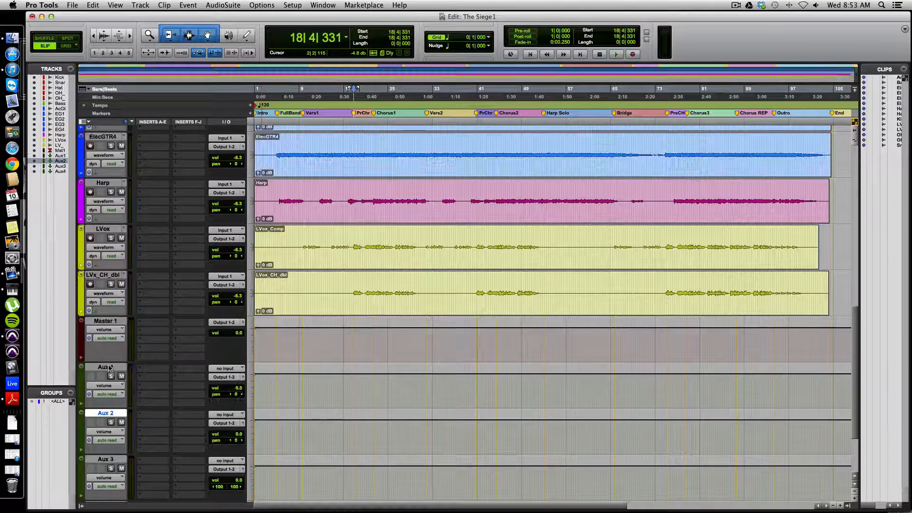
scroll(130, 357, "down", 4)
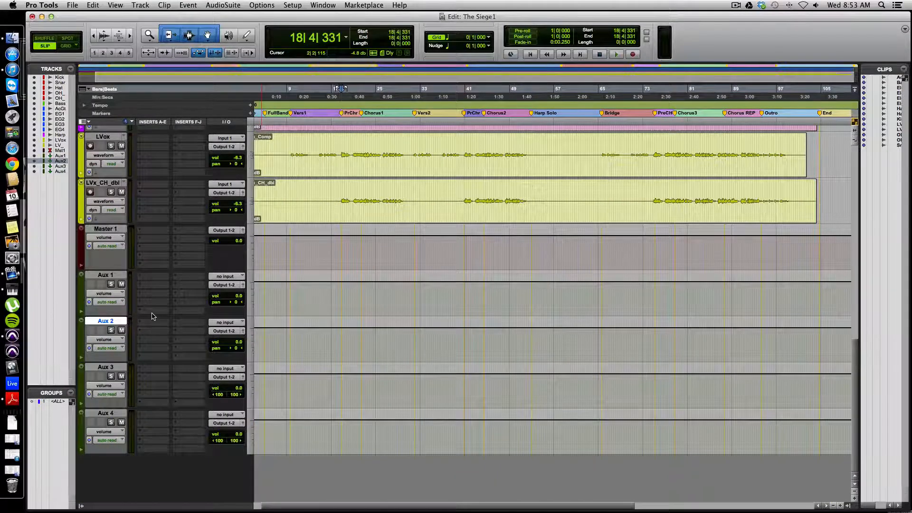
Rename the Aux 1 track as Chorus and the Aux 2 track as Delay
double_click(105, 275)
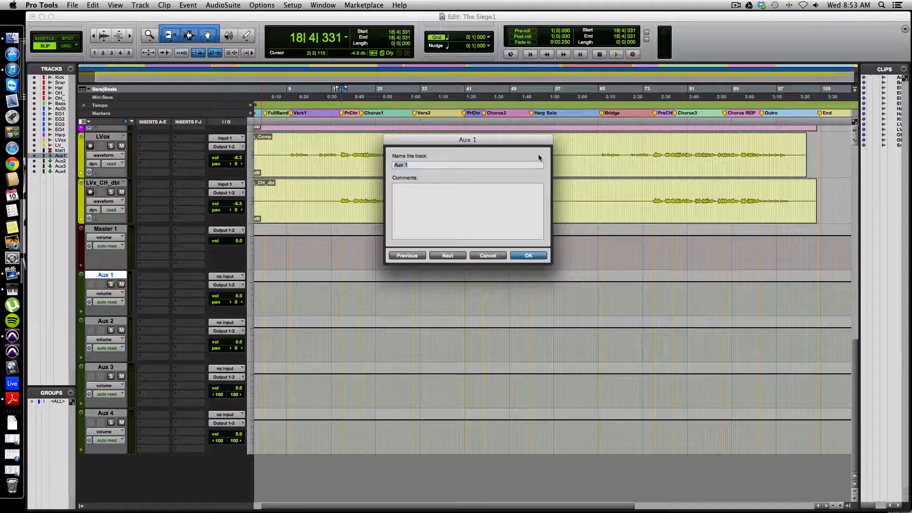
type("Ch")
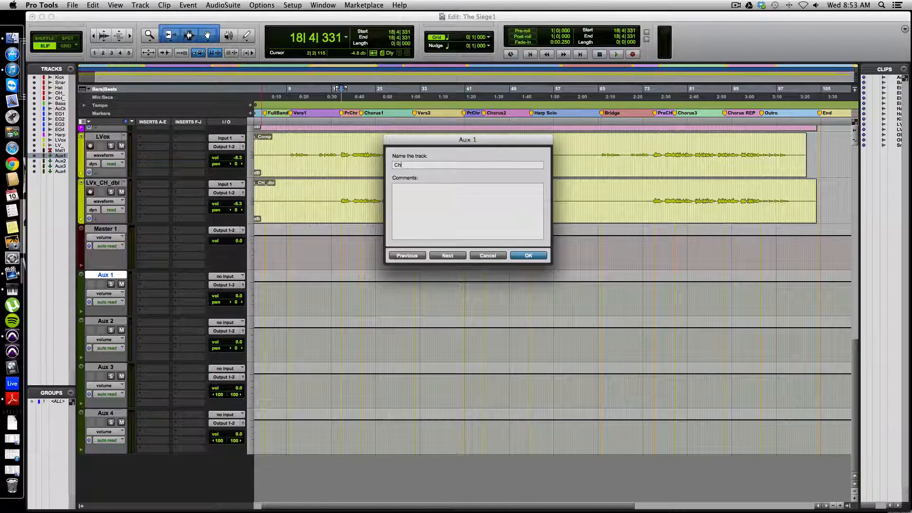
type("orus")
key("Return")
left_click(96, 323)
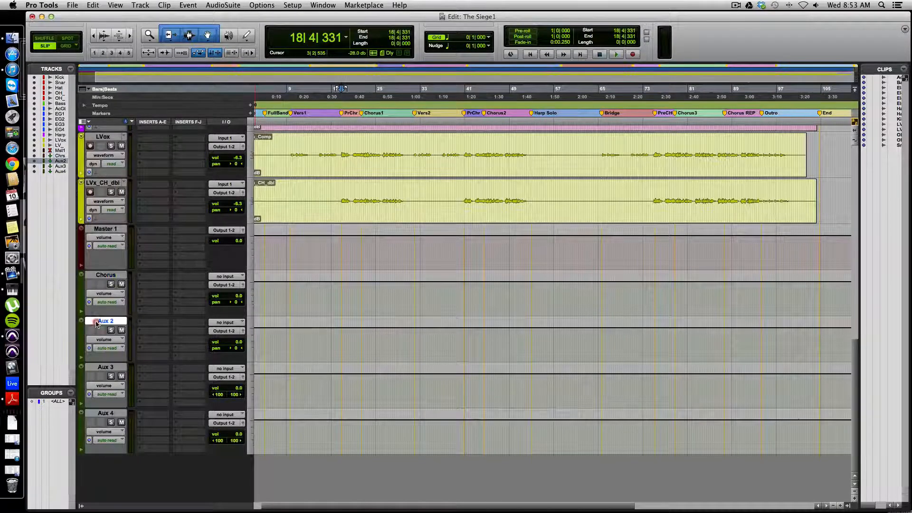
double_click(96, 322)
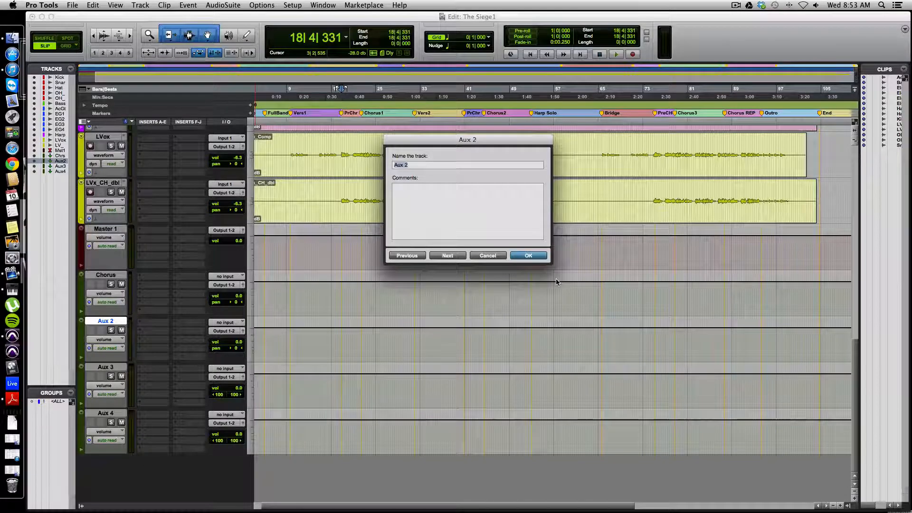
type("Delay")
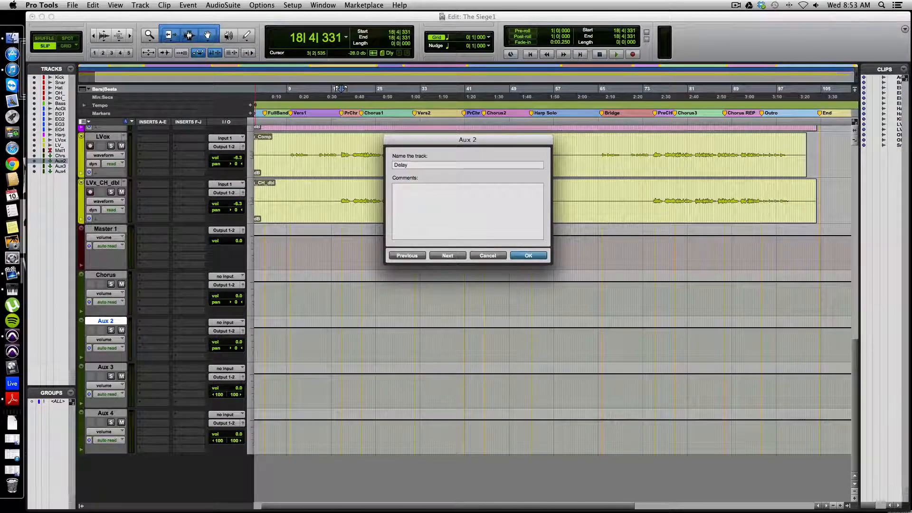
key("Return")
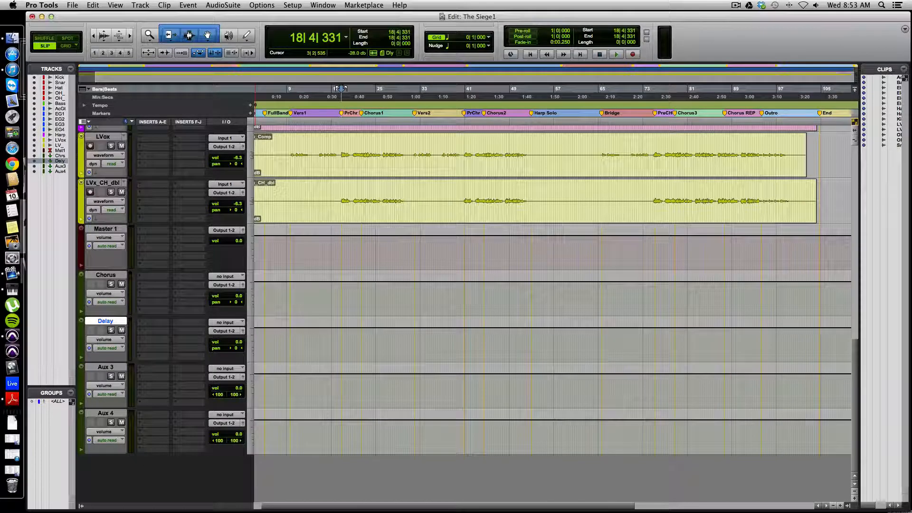
Rename the Aux 4 track as RoomVertb and the Aux 3 track as Spring
left_click(105, 366)
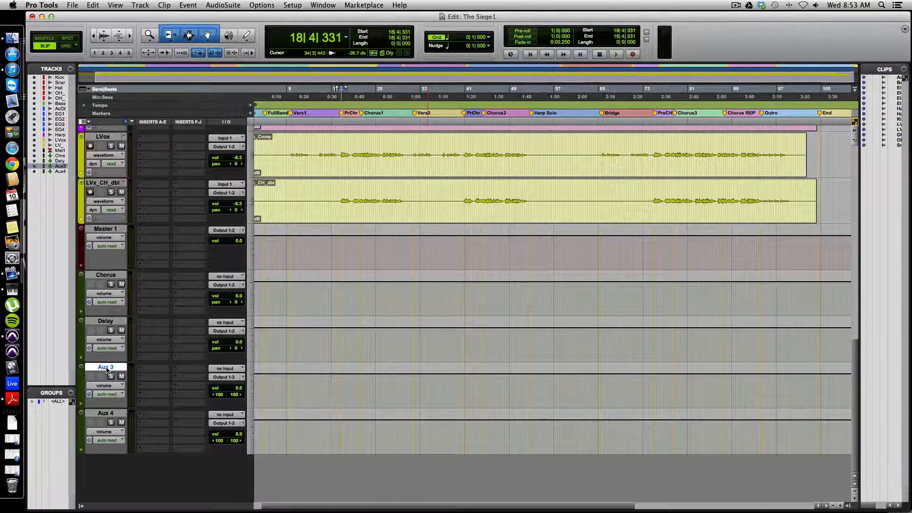
double_click(105, 413)
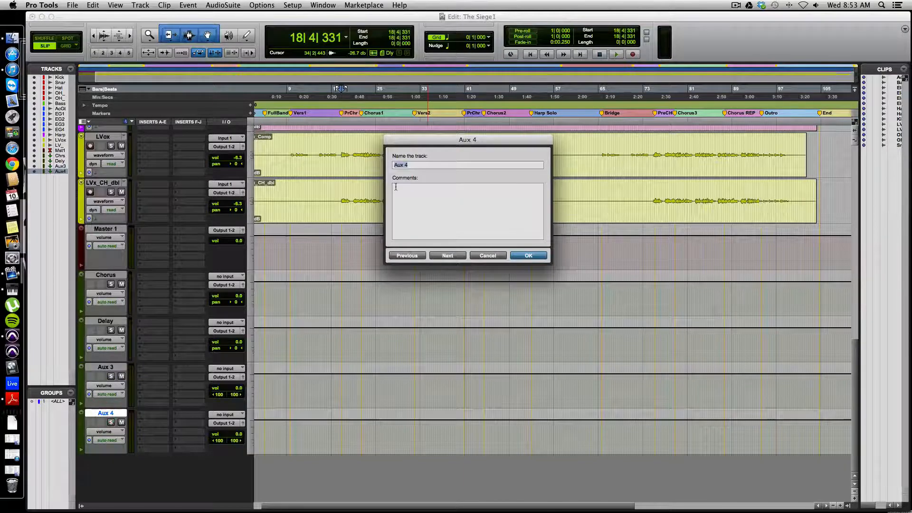
type("RoomVerb")
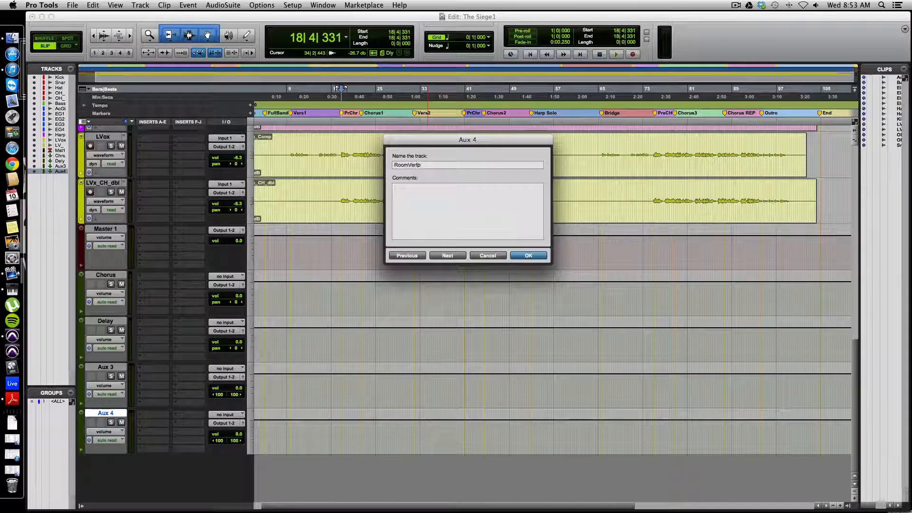
type("rtb")
key("Return")
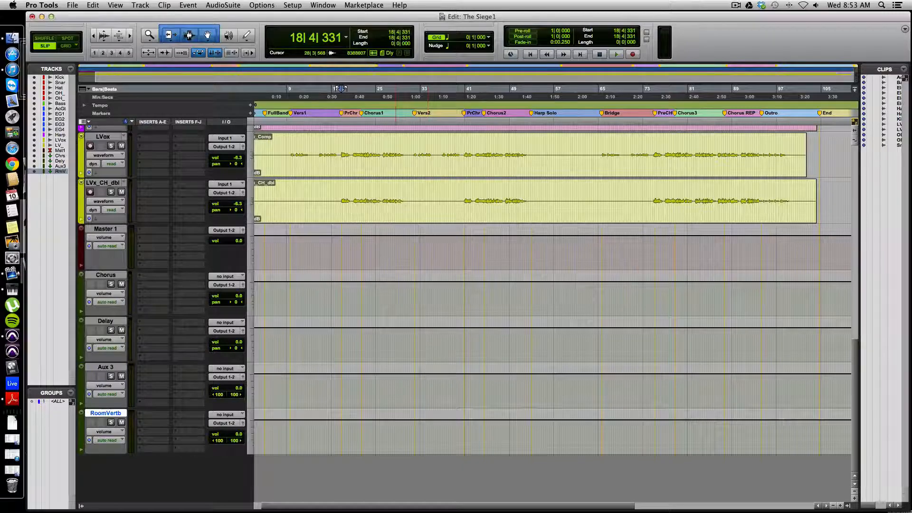
double_click(102, 368)
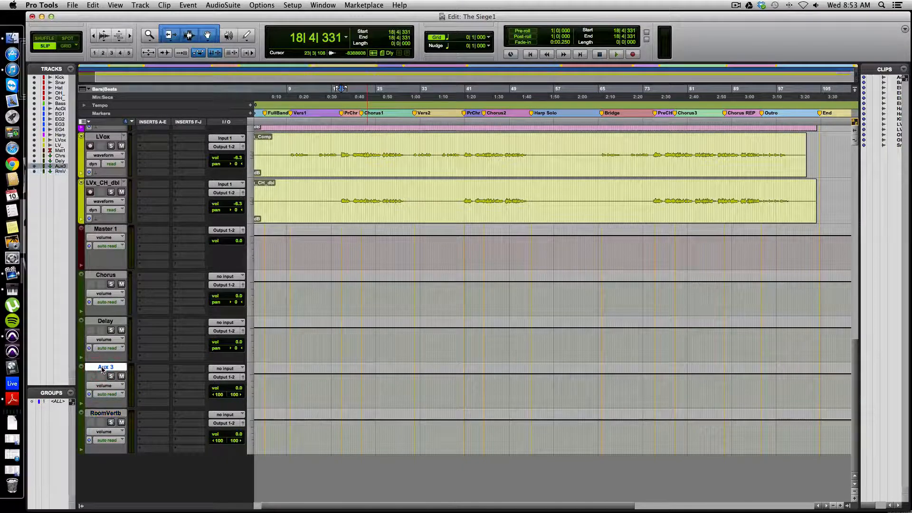
type("S")
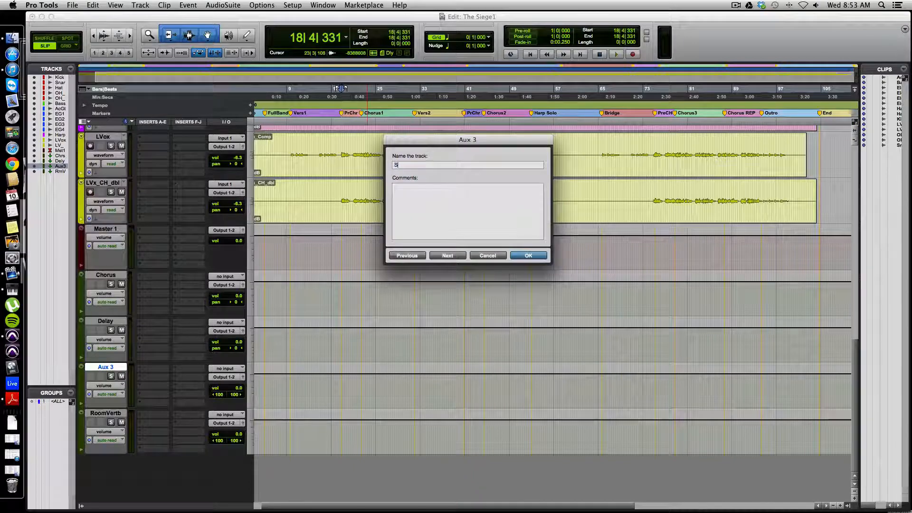
type("pring")
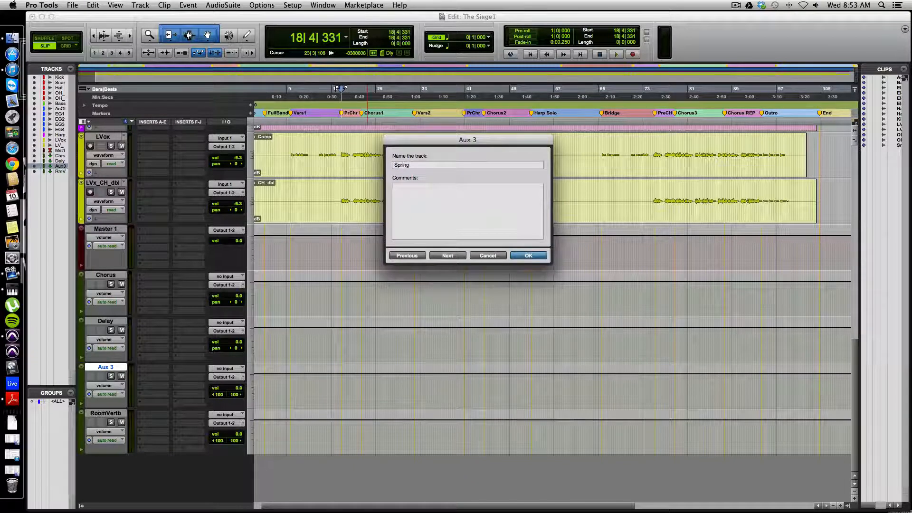
key("Return")
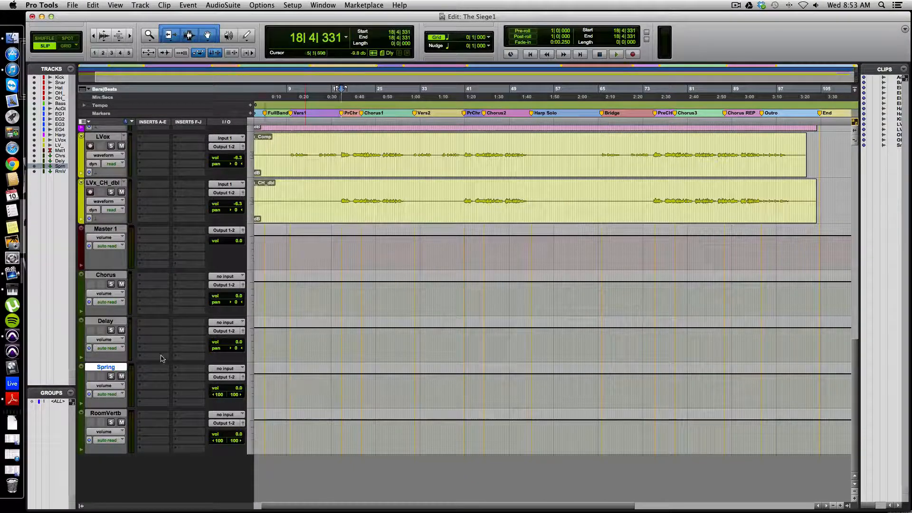
Insert AIR Chorus on the Chorus track, ModDelay 3 on Delay, Spring Reverb on Spring and D-Verb on RoomVertb
left_click(145, 279)
mouse_move(174, 301)
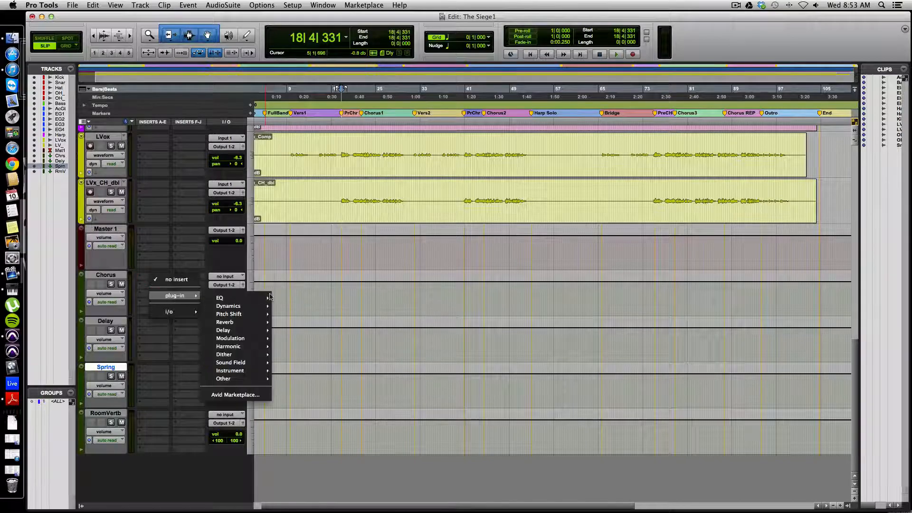
mouse_move(241, 308)
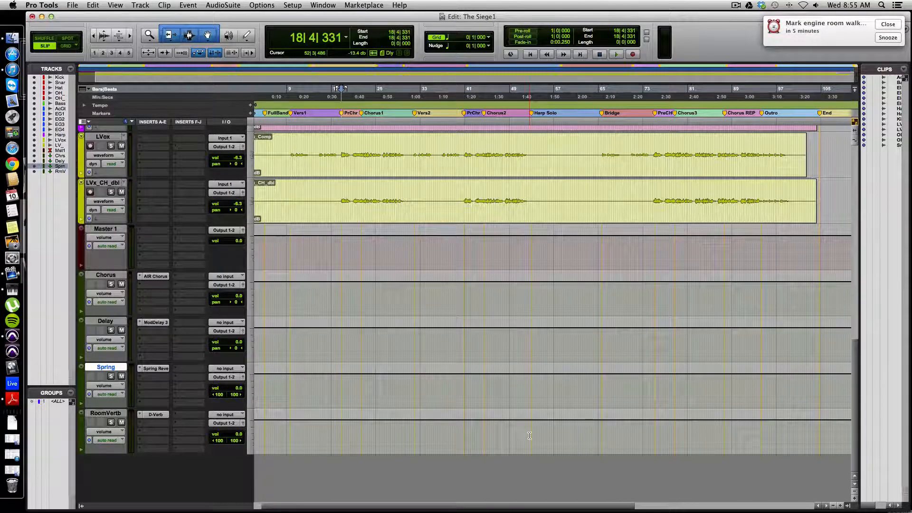
Set the Chorus aux track's input to the mono Bus 53
left_click(228, 278)
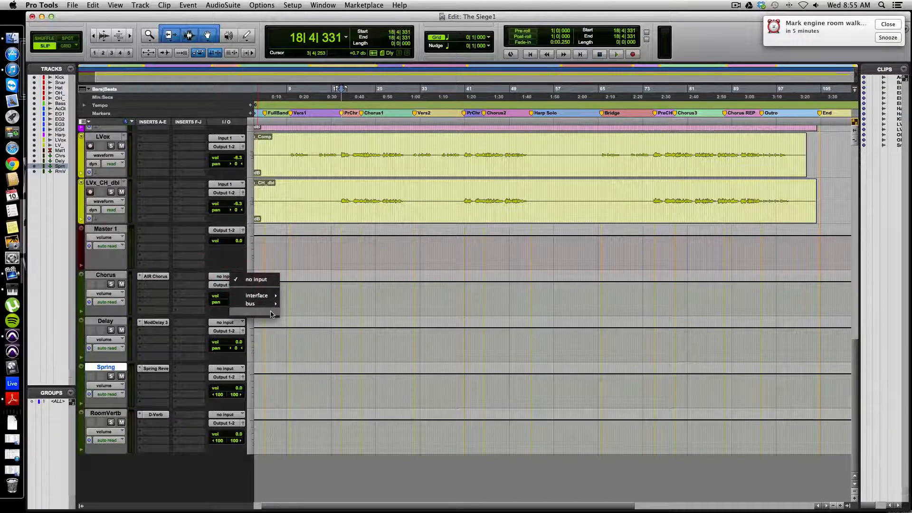
mouse_move(259, 304)
mouse_move(318, 307)
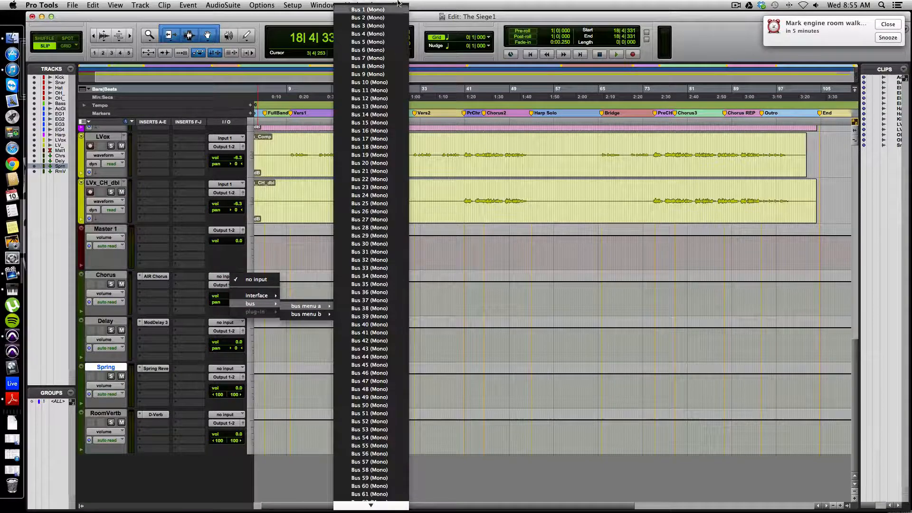
scroll(341, 307, "down", 3)
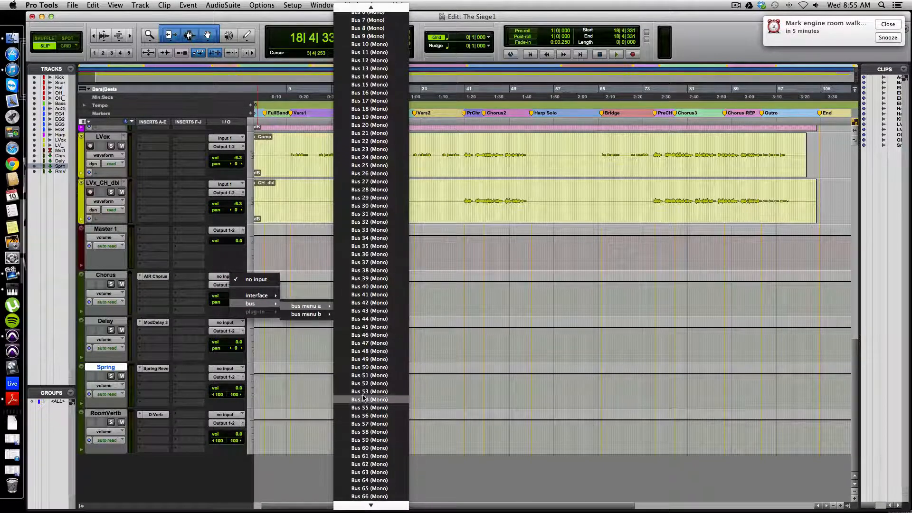
scroll(362, 410, "down", 10)
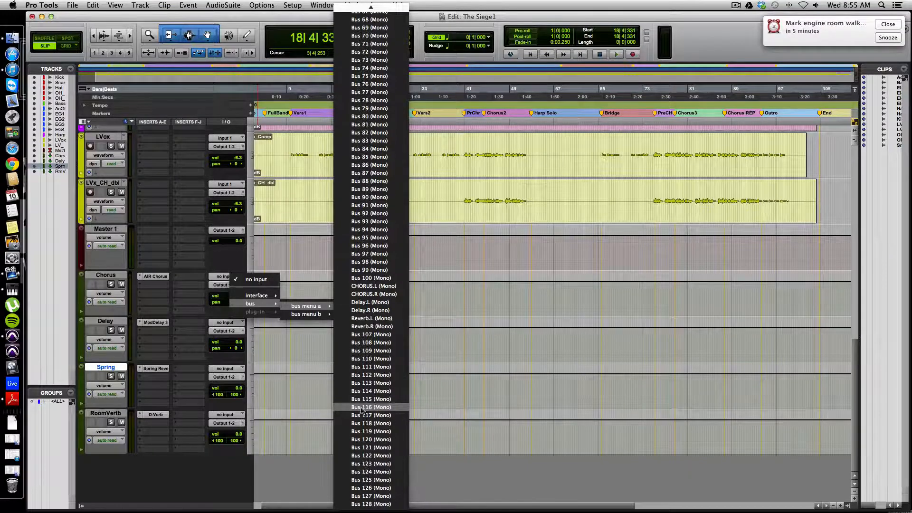
scroll(362, 410, "up", 8)
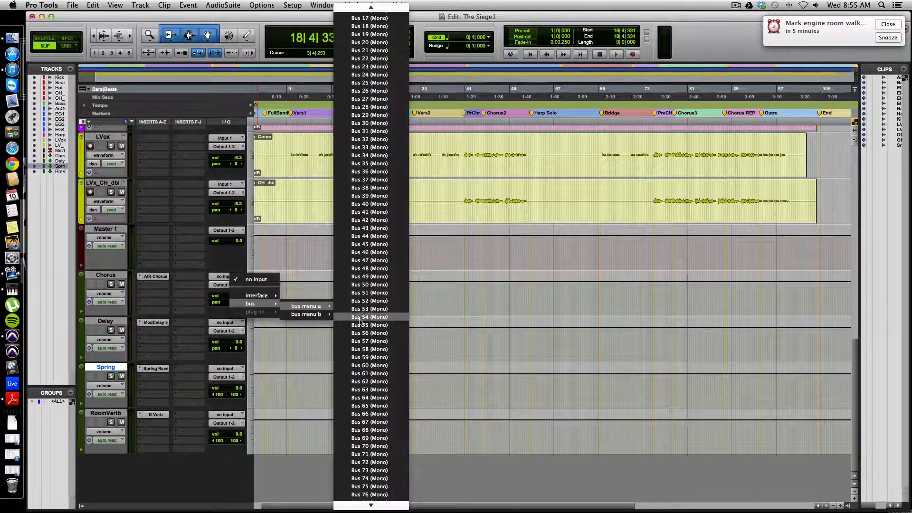
left_click(368, 309)
Set the Delay aux track's input to the mono Bus 54
left_click(224, 322)
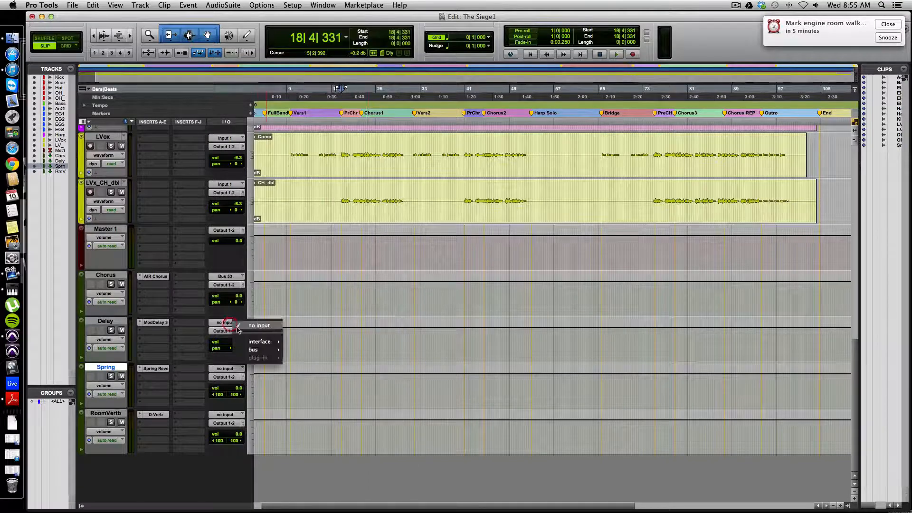
mouse_move(259, 346)
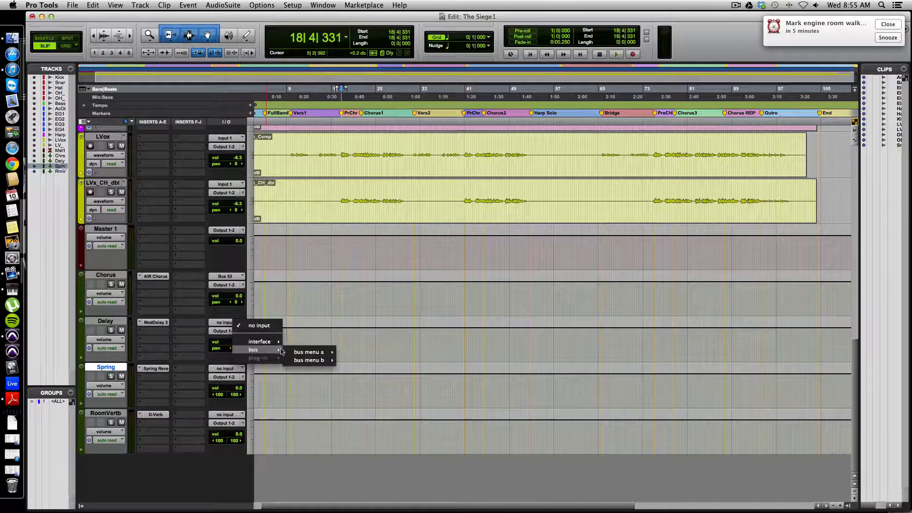
mouse_move(303, 355)
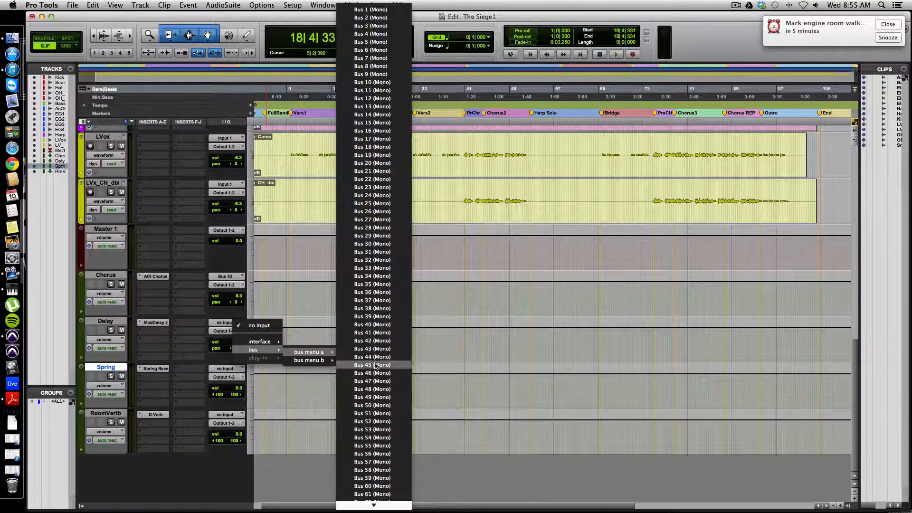
left_click(371, 437)
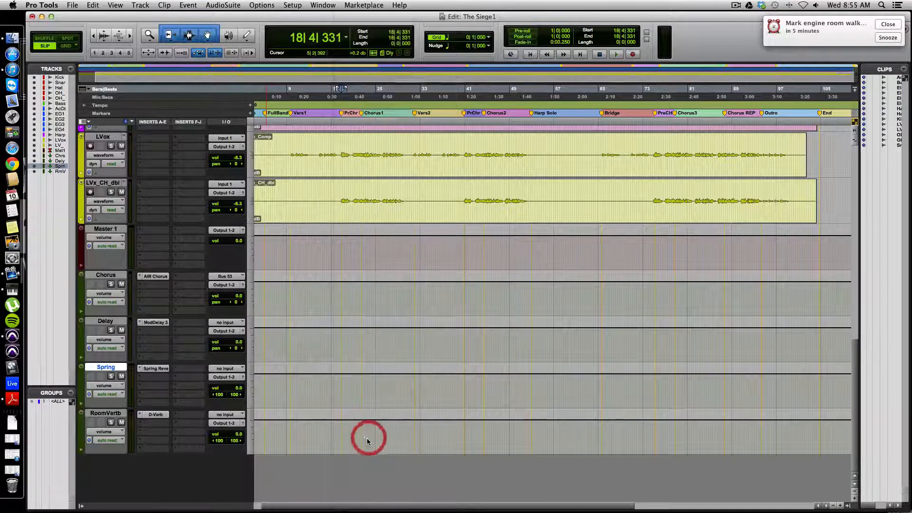
Set the Spring aux track's input to the stereo Bus 55-56
left_click(220, 369)
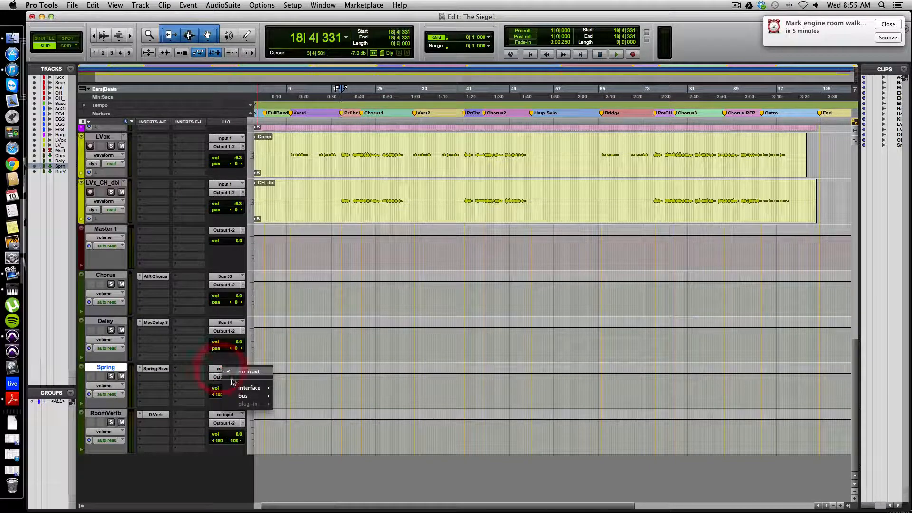
mouse_move(245, 397)
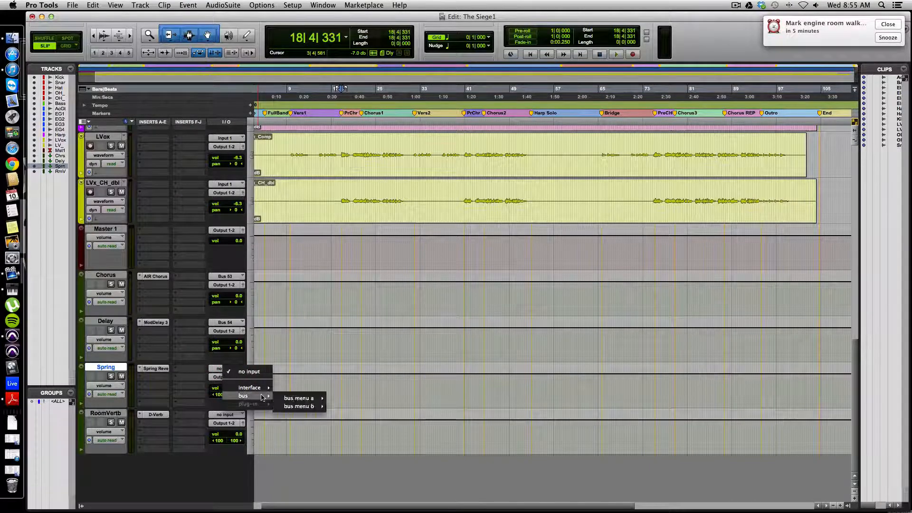
mouse_move(305, 399)
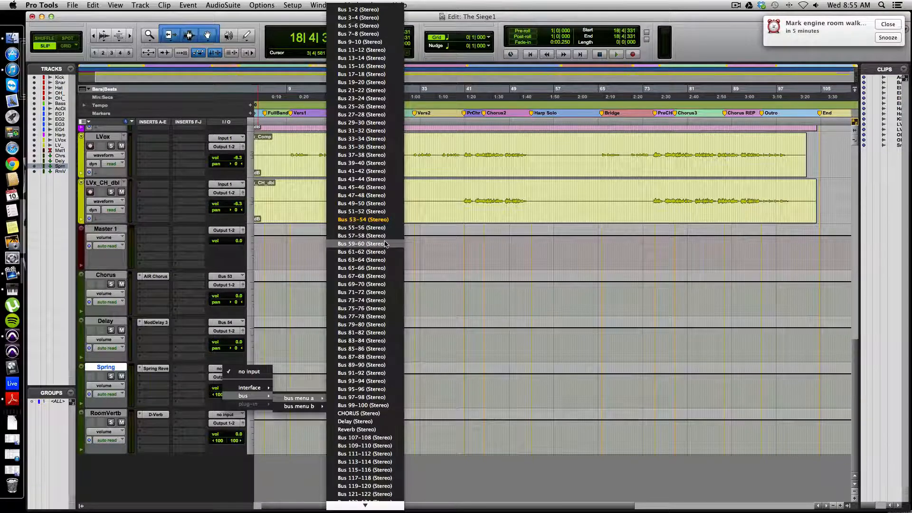
left_click(348, 230)
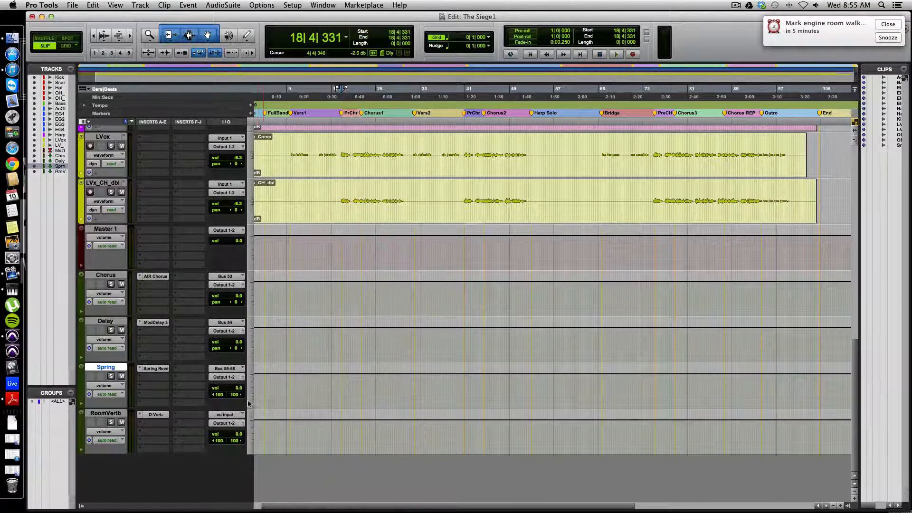
Set the RoomVertb aux track's input to the stereo Bus 57-58
left_click(220, 416)
mouse_move(295, 445)
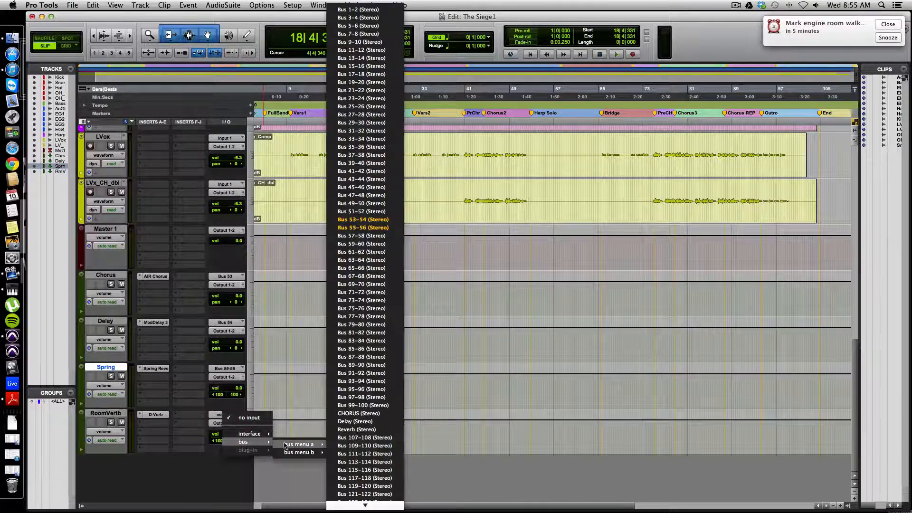
left_click(372, 236)
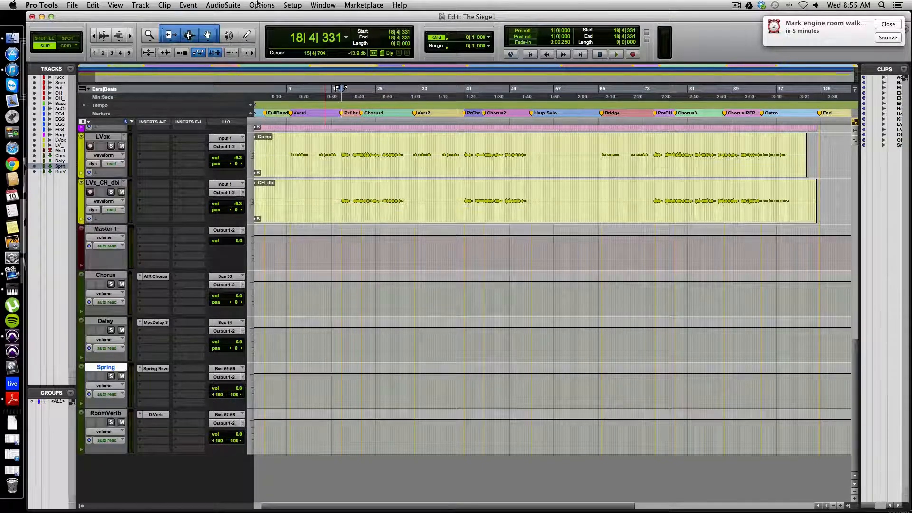
Rename Bus 53 to Chorus, Bus 54 to Delay, Bus 55-56 to Spring and Bus 57-58 to RmVerb in the I/O setup
left_click(292, 5)
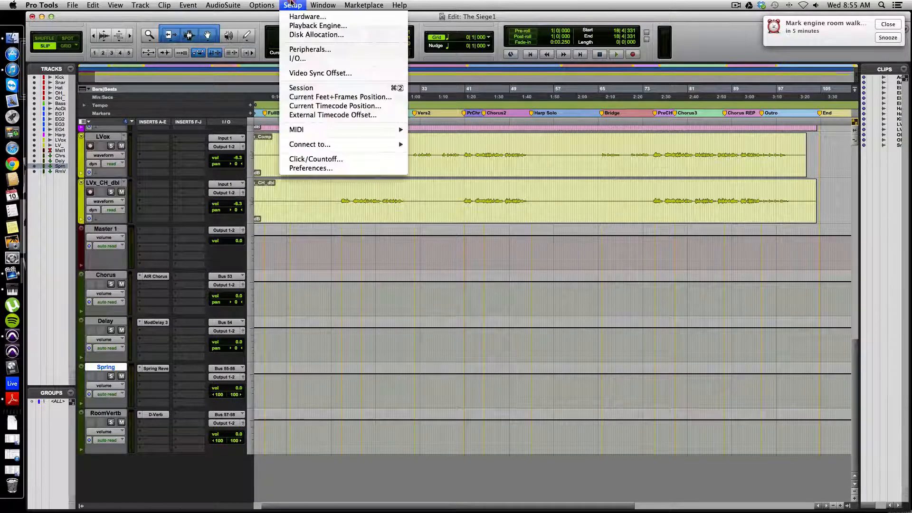
left_click(299, 59)
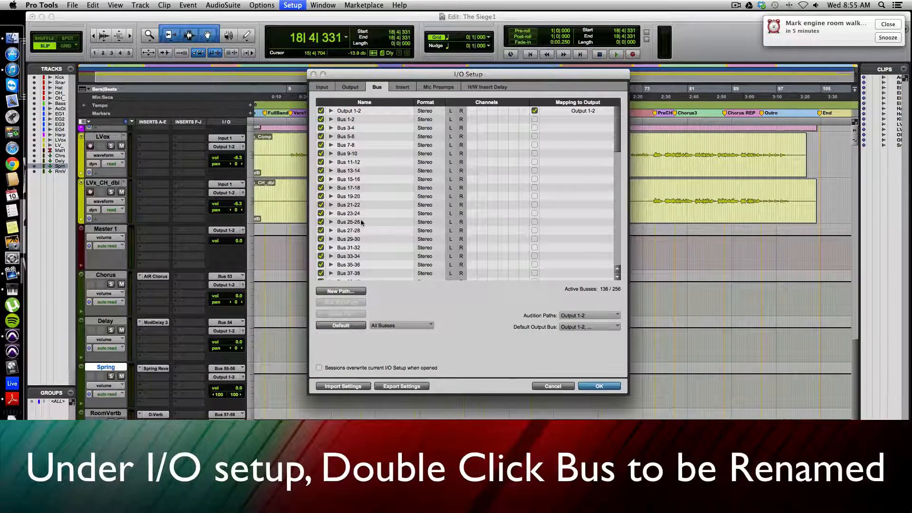
scroll(370, 247, "down", 4)
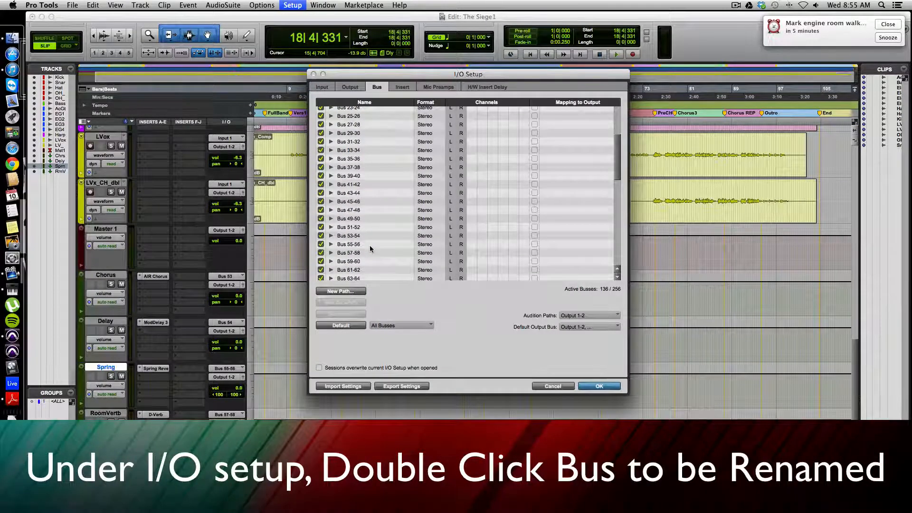
left_click(331, 235)
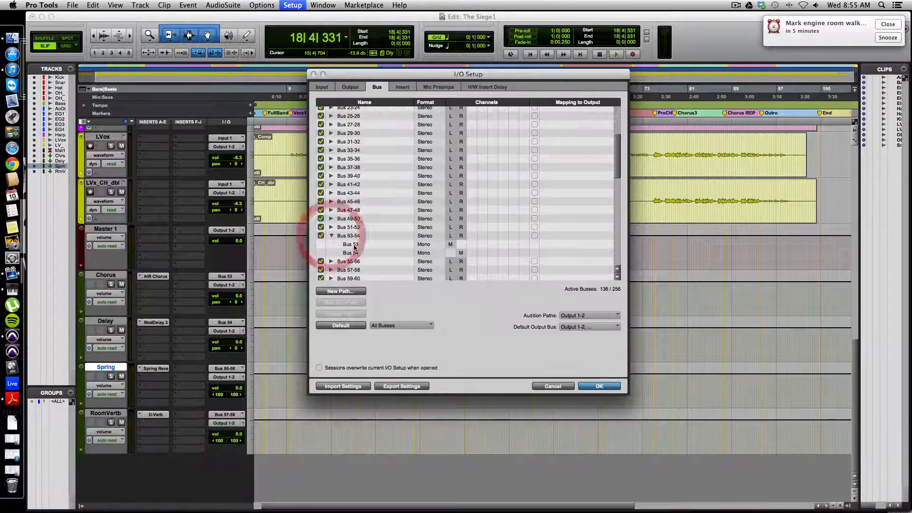
double_click(353, 243)
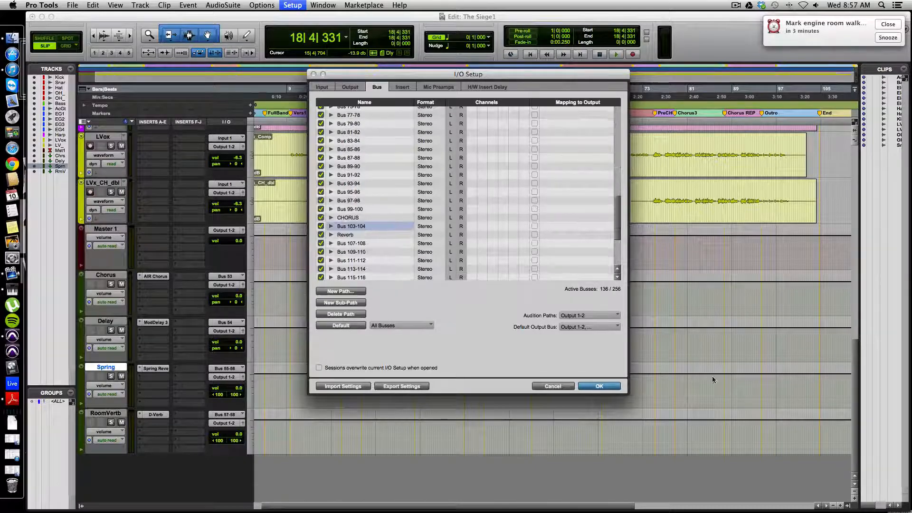
left_click(597, 387)
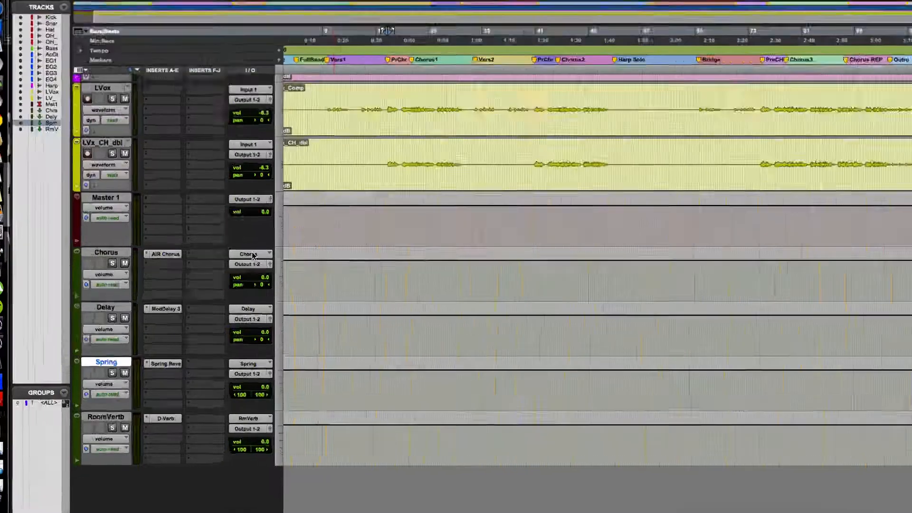
left_click(228, 278)
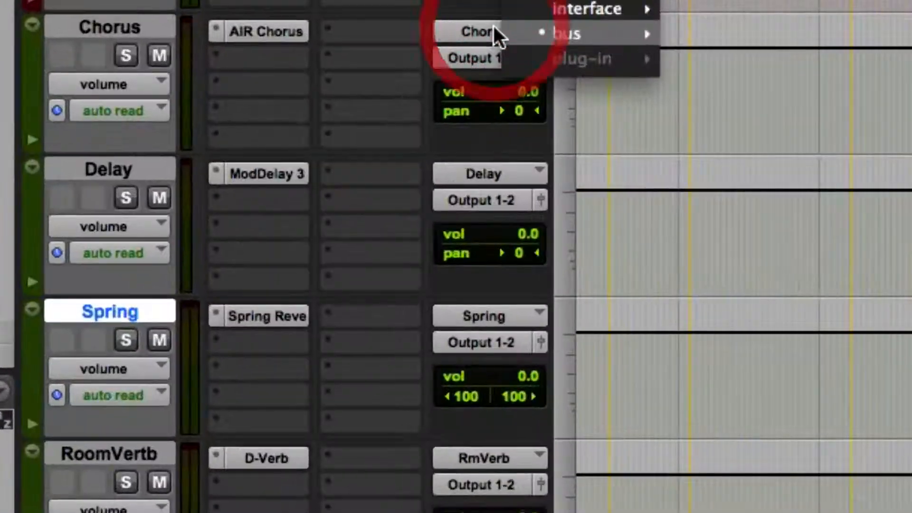
left_click(317, 274)
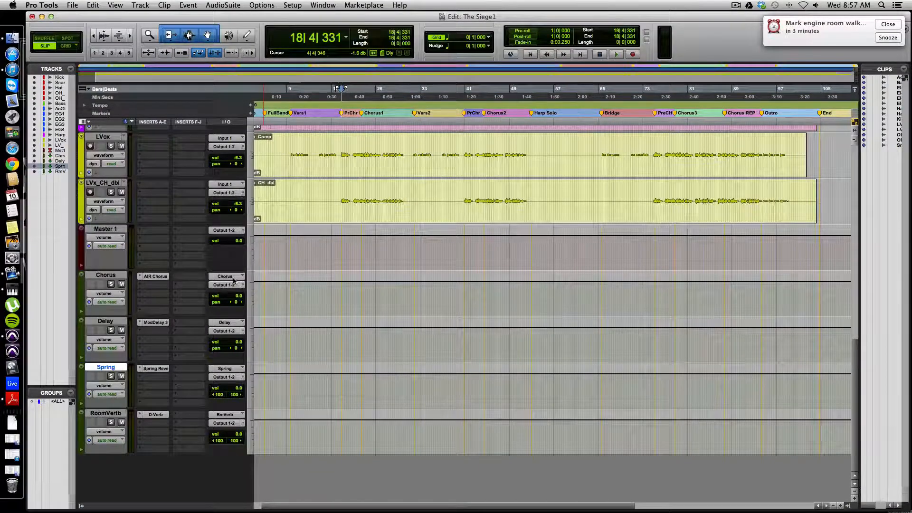
Insert the mono Channel Strip plug-in in the first insert slot of all audio tracks from Kick to LVx_CH_dbl at once
scroll(336, 310, "up", 10)
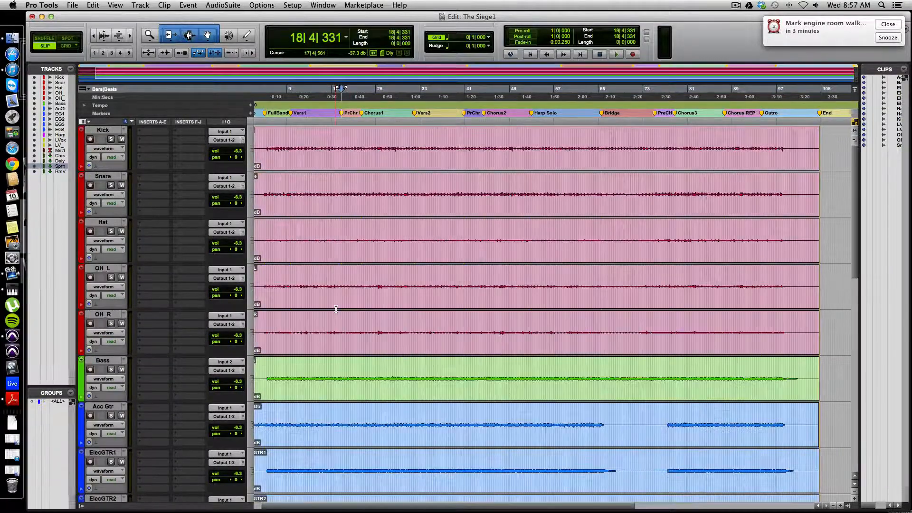
scroll(336, 309, "down", 10)
scroll(335, 310, "up", 10)
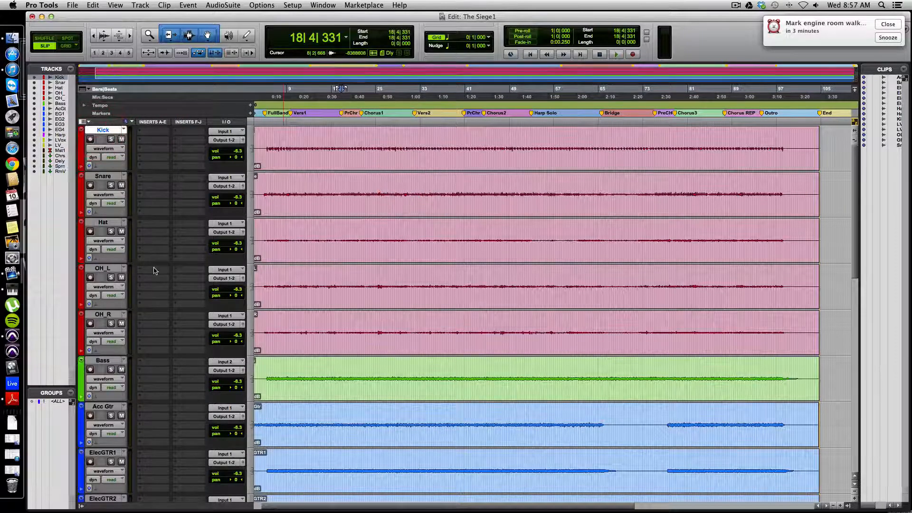
scroll(153, 270, "down", 10)
scroll(153, 271, "up", 3)
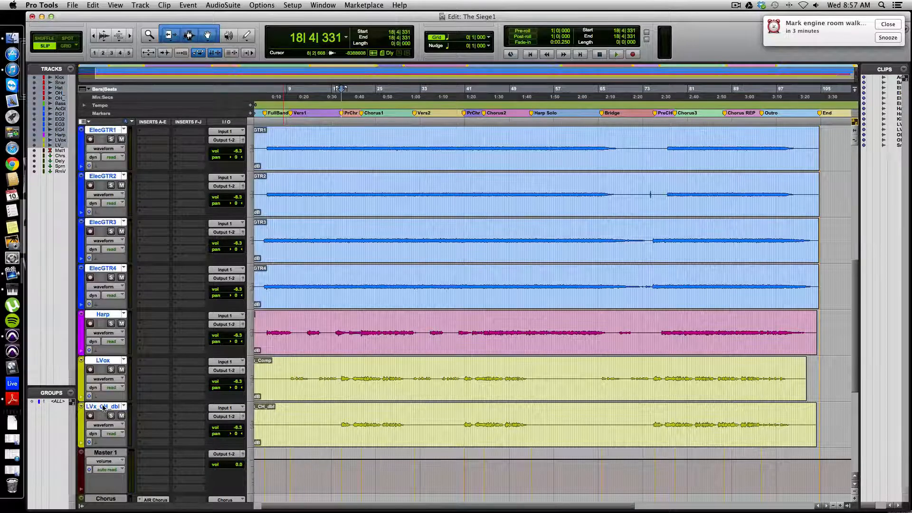
scroll(146, 379, "up", 7)
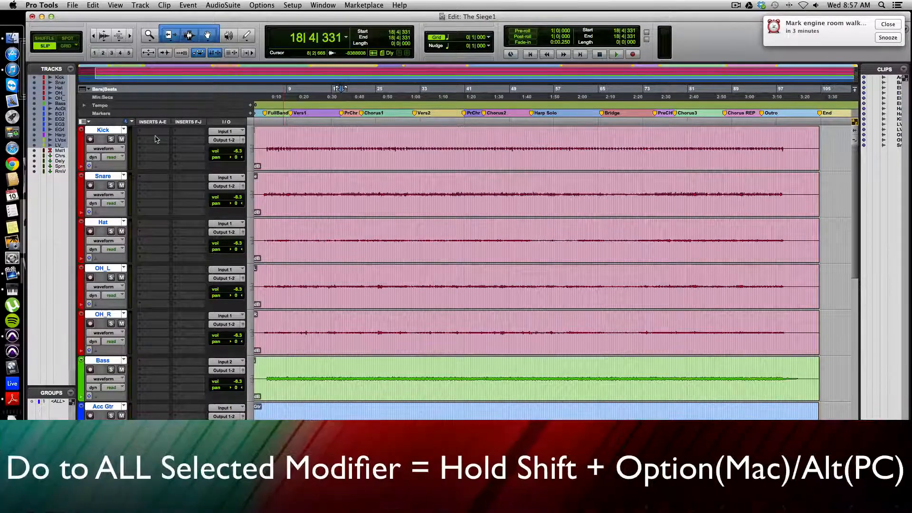
left_click(156, 133, "alt+shift")
mouse_move(175, 149)
mouse_move(245, 160)
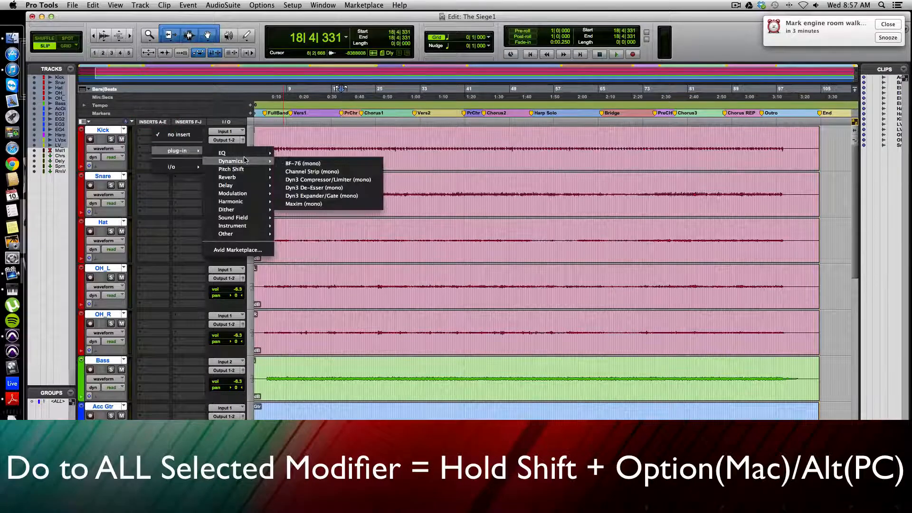
left_click(296, 172)
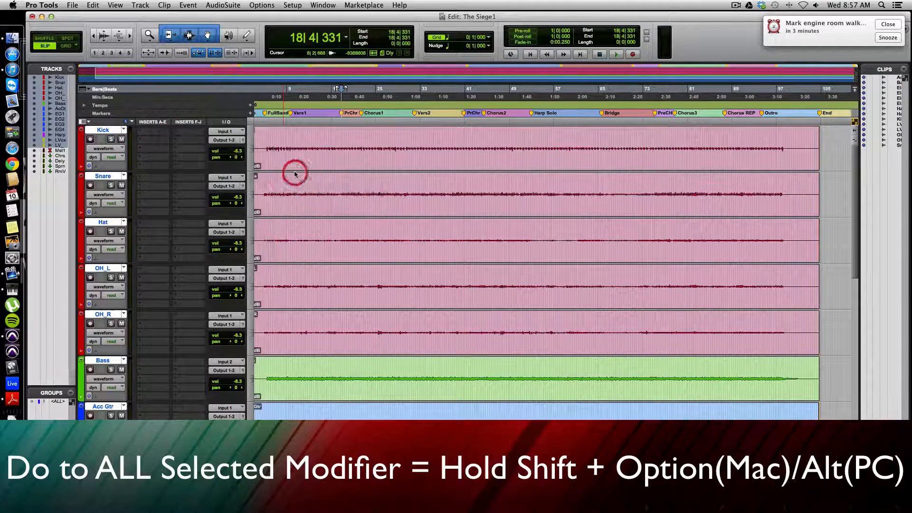
left_click(301, 87)
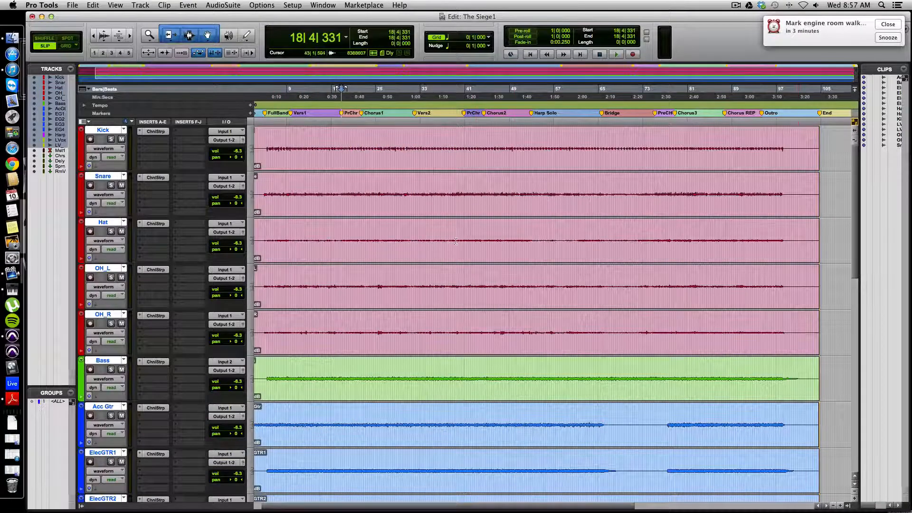
scroll(407, 157, "down", 15)
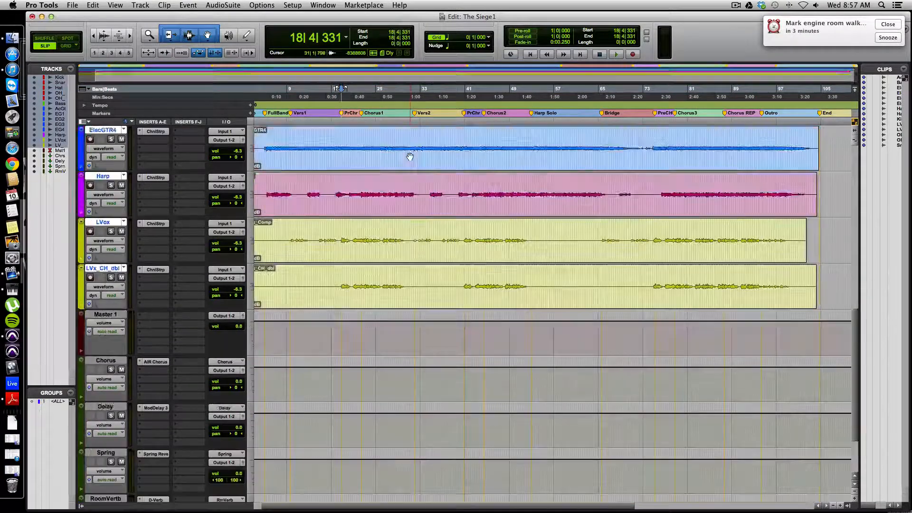
scroll(410, 157, "up", 20)
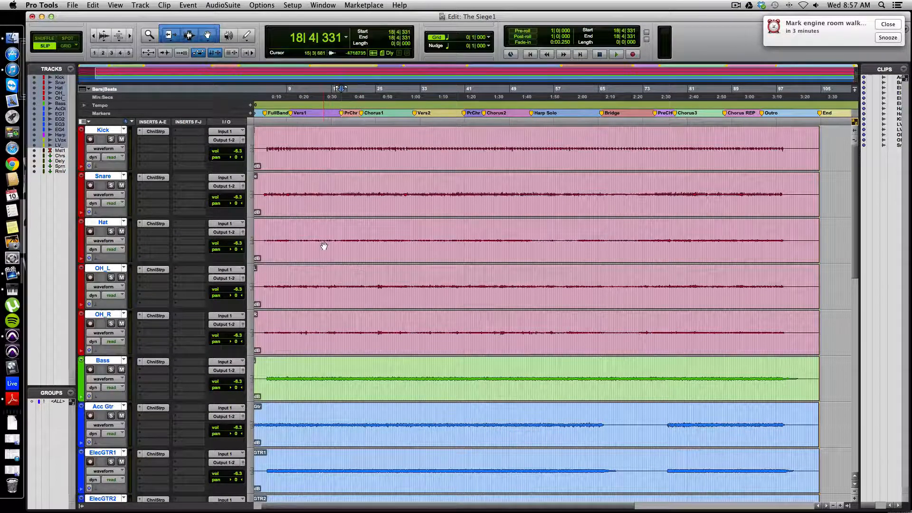
scroll(535, 218, "down", 15)
scroll(536, 218, "up", 15)
Show the Mix window and play the session from the current position
key("super+equal")
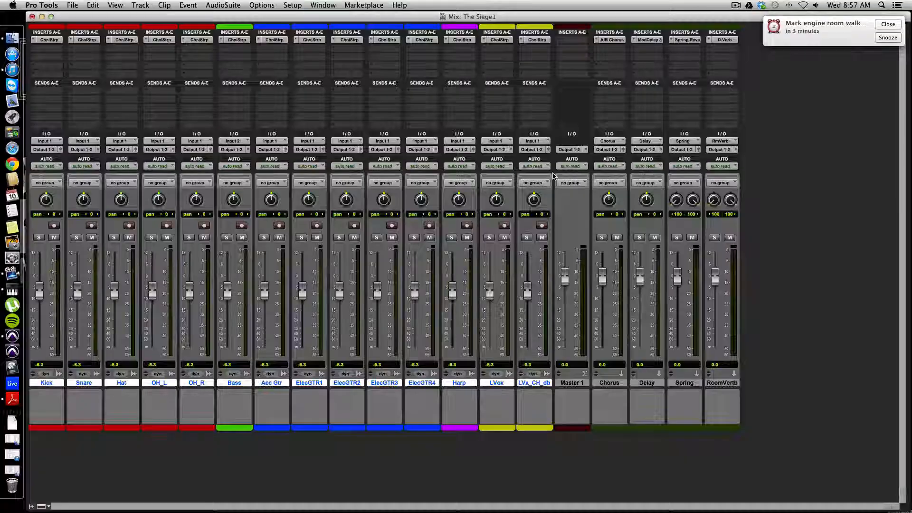
key("KP_Enter")
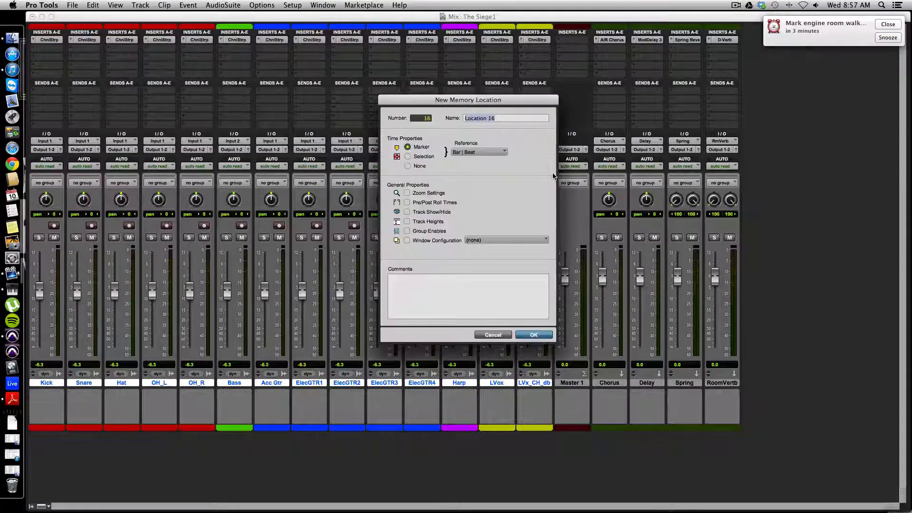
left_click(493, 335)
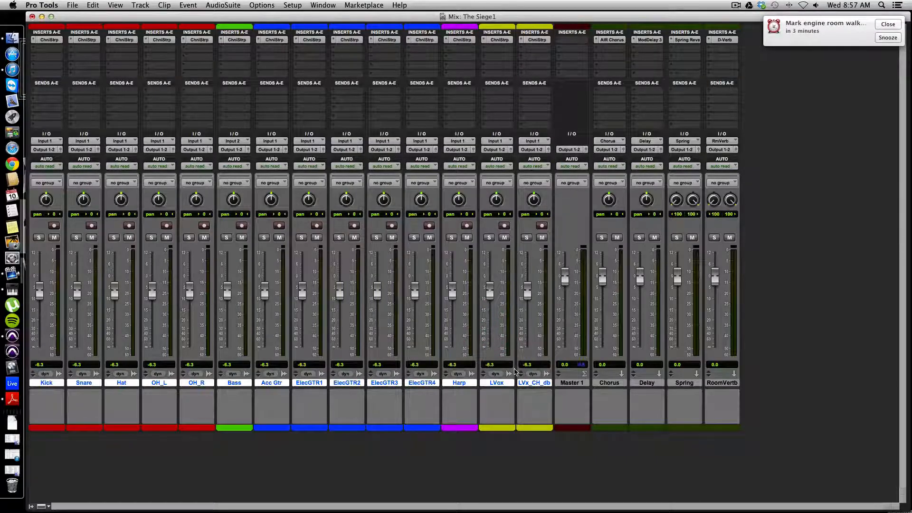
key("space")
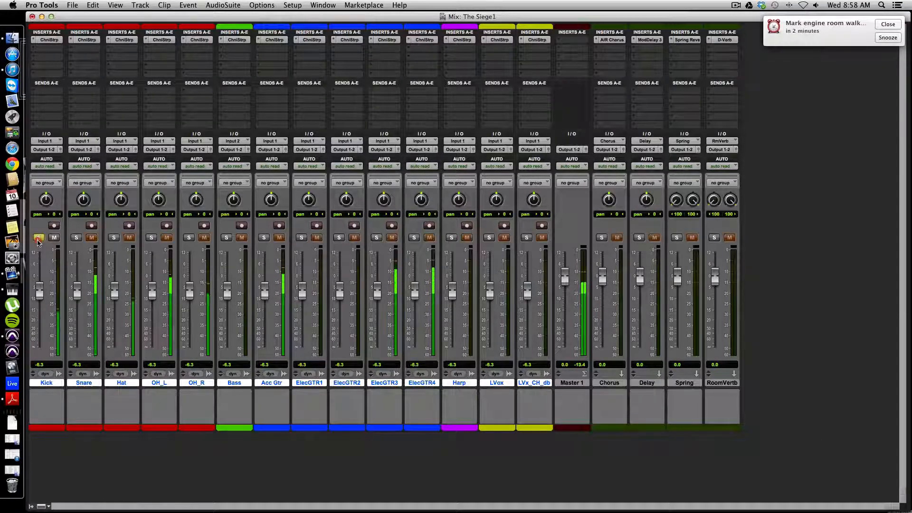
Balance the drums by ear, soloing Kick for comparison, with Kick at about -4.6 dB, Snare at -5.9 dB and Hat at -9.2 dB
left_click(38, 238)
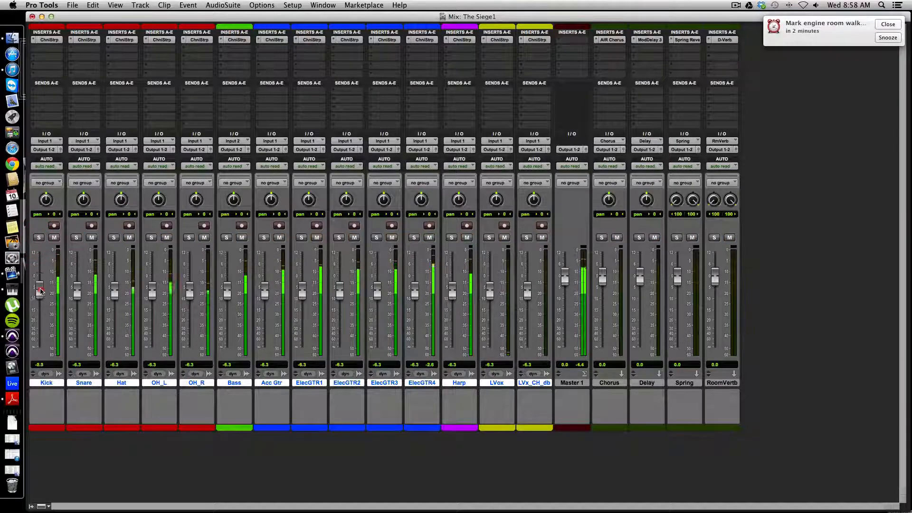
left_click_drag(42, 290, 42, 282)
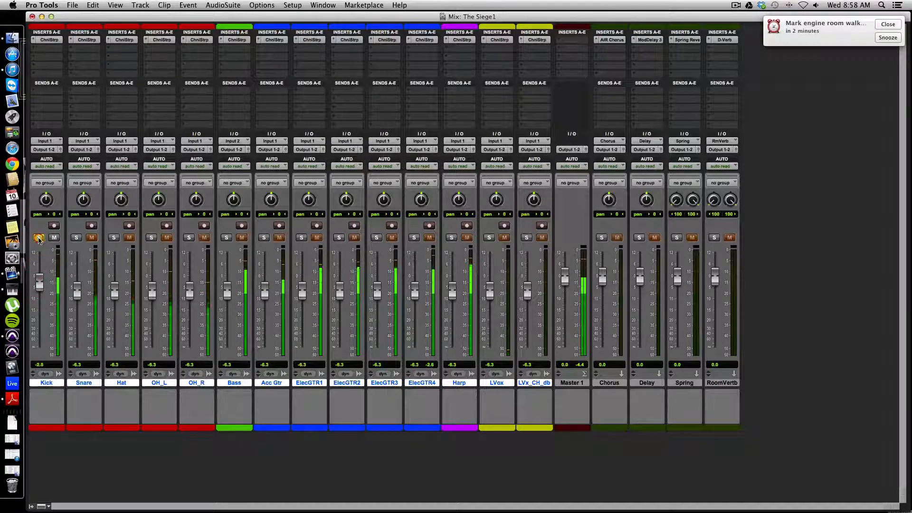
left_click(41, 237)
left_click(78, 290)
left_click_drag(78, 290, 79, 285)
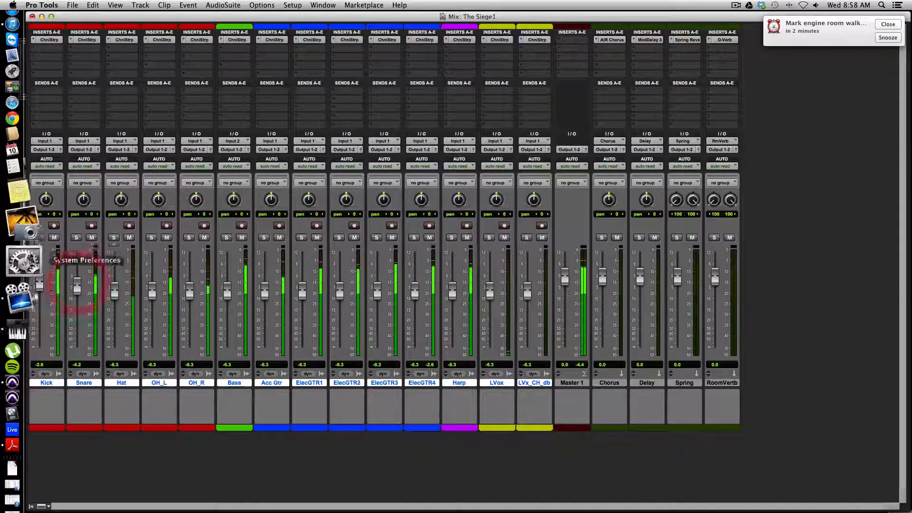
left_click(41, 239)
left_click(40, 238)
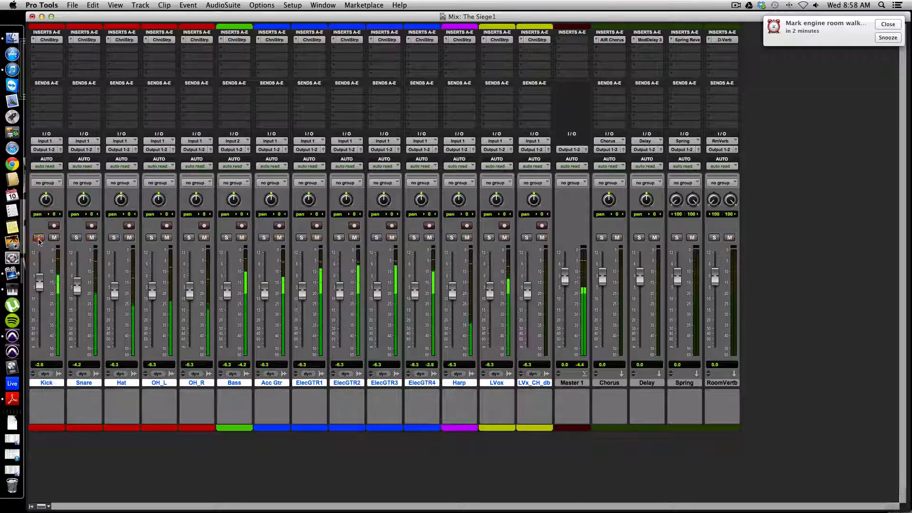
left_click_drag(41, 278, 41, 289)
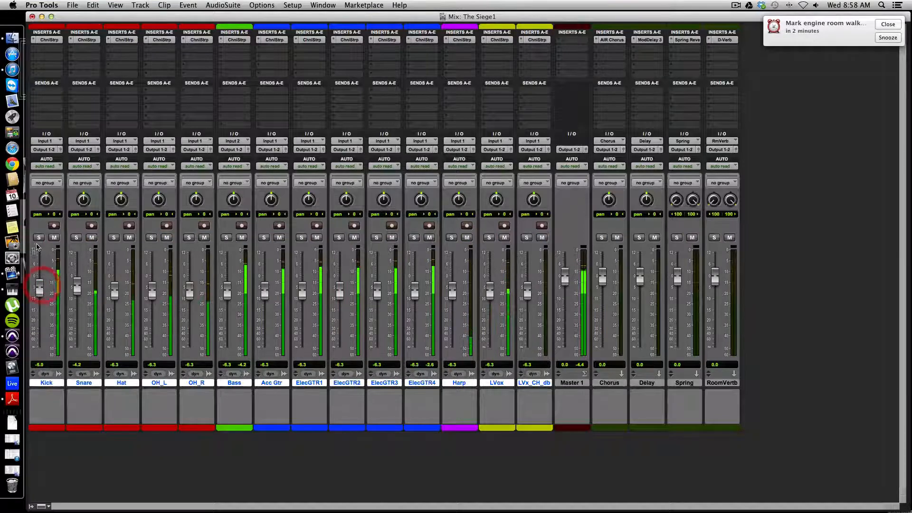
left_click(39, 238)
left_click(40, 238)
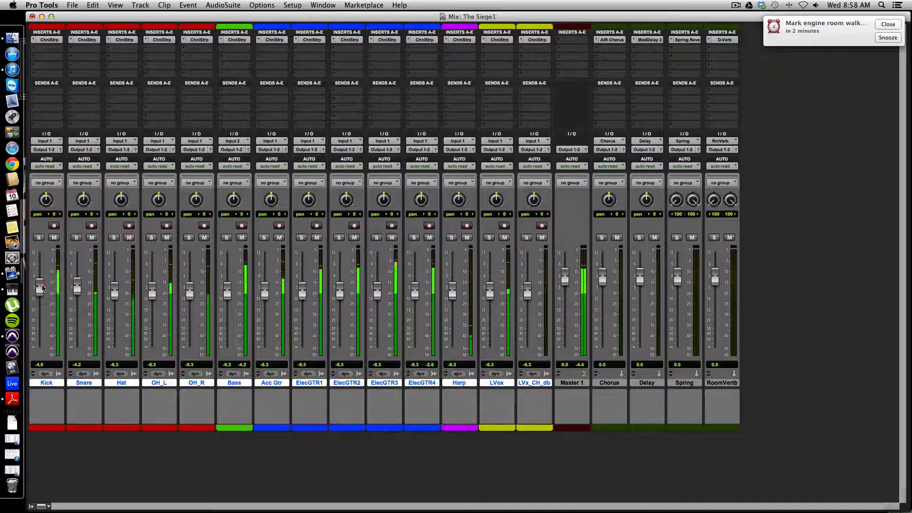
left_click_drag(40, 288, 78, 291)
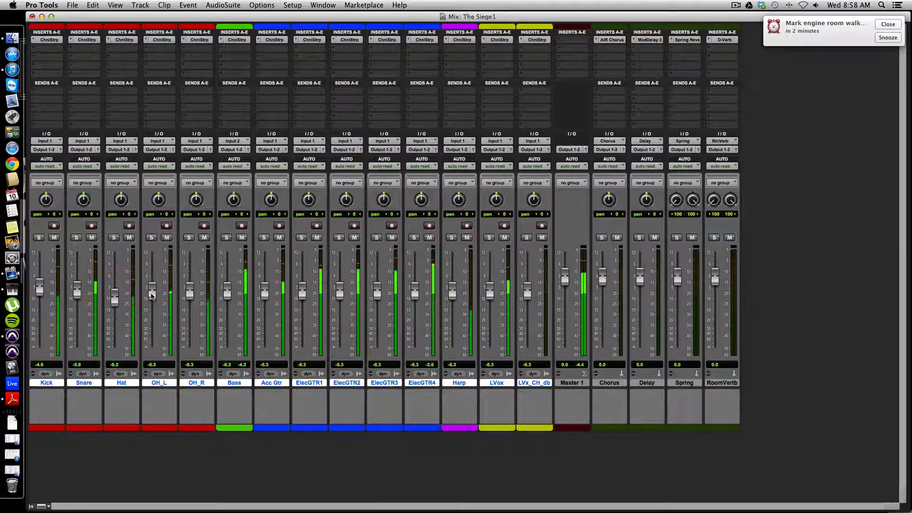
Set OH_L to about -2.2 dB panned 44 left and OH_R to about -4.0 dB panned 49 right
left_click_drag(152, 295, 193, 289)
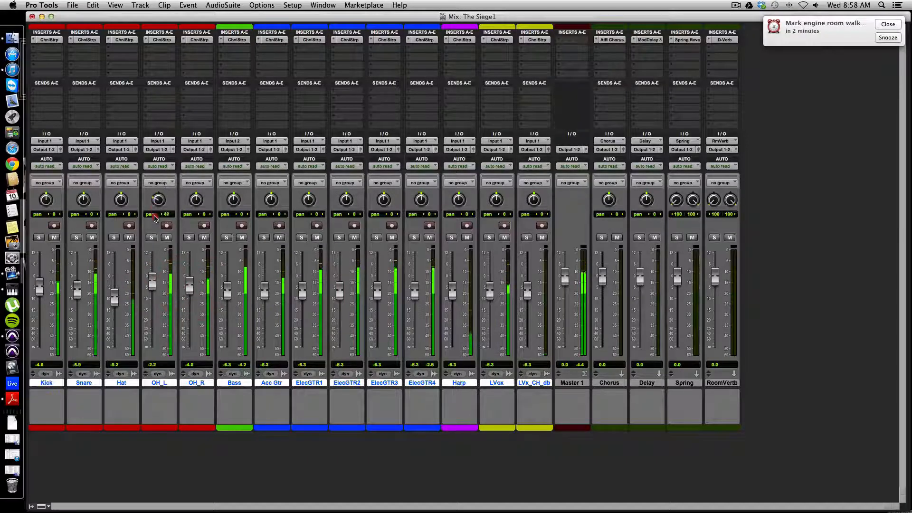
left_click_drag(155, 219, 194, 181)
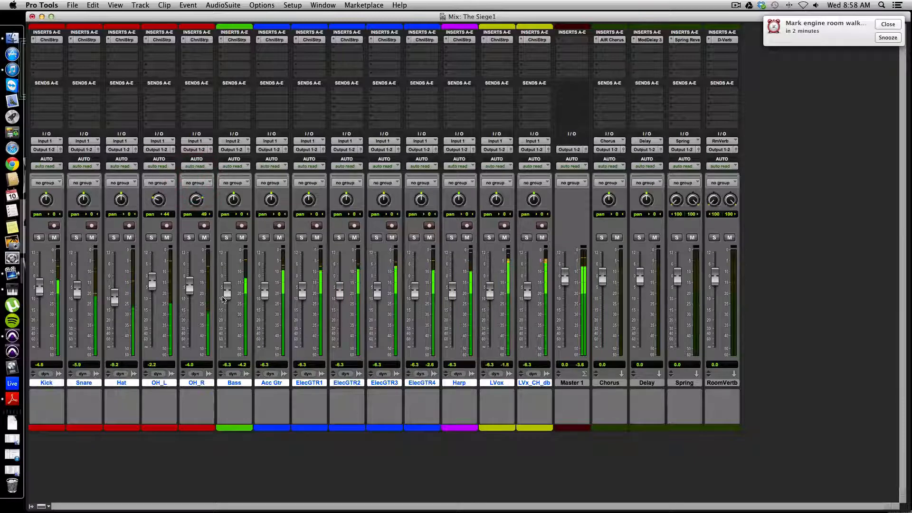
Set Bass to about -4.0 dB, Acc Gtr to -4.2 dB, ElecGTR1 to -9.6 dB panned 57 left and ElecGTR2 to -9.4 dB panned 49 right
mouse_move(228, 294)
left_mouse_down()
mouse_move(226, 305)
mouse_move(227, 287)
mouse_move(339, 300)
left_mouse_up()
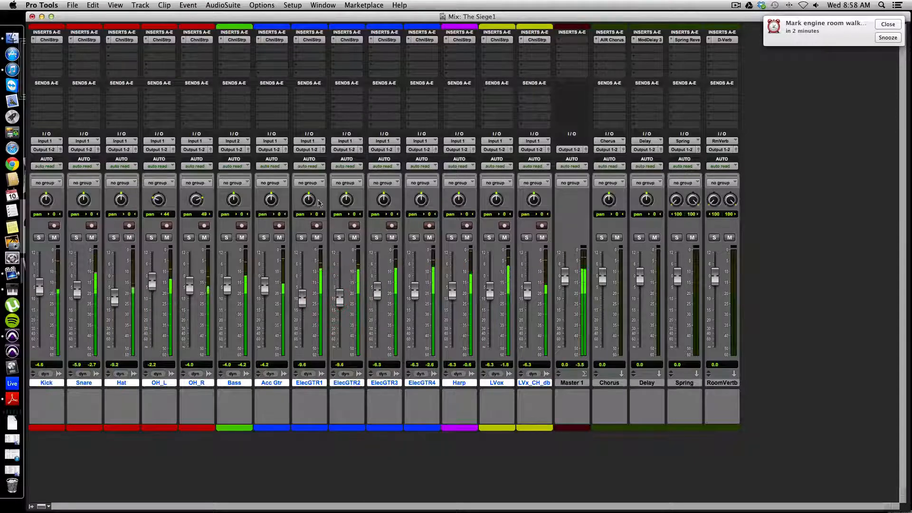
left_click_drag(310, 200, 288, 252)
left_click_drag(307, 199, 342, 168)
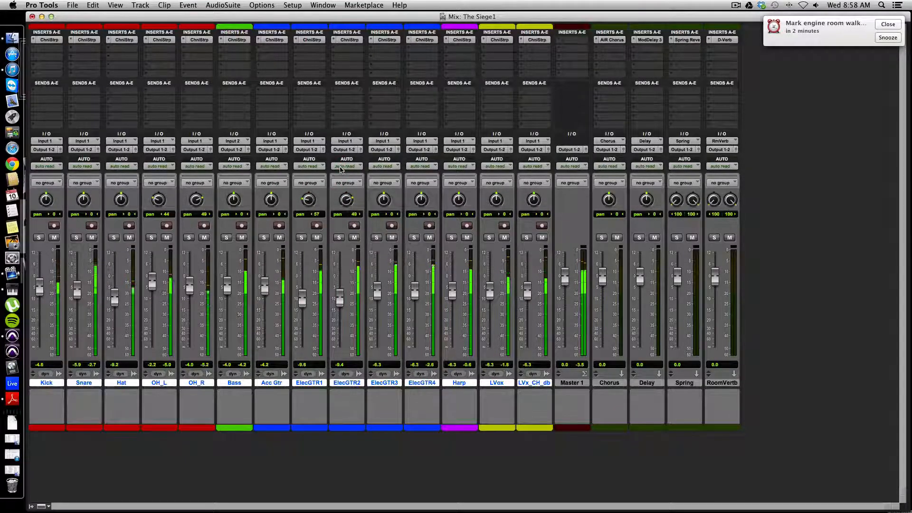
Lower ElecGTR3 and ElecGTR4 to about -13.0 dB each and pan them 88 left and 99 right
left_click_drag(377, 295, 377, 316)
mouse_move(415, 286)
left_mouse_down()
mouse_move(415, 307)
mouse_move(377, 299)
mouse_move(416, 298)
left_mouse_up()
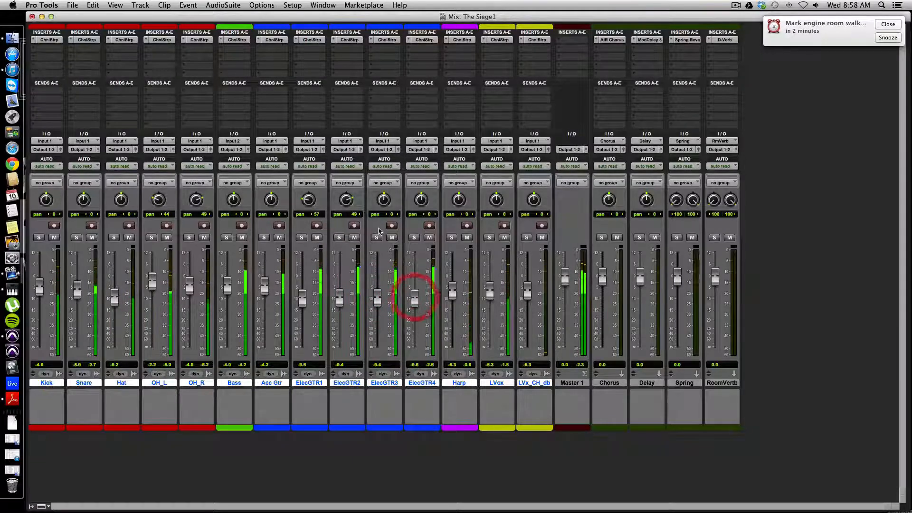
left_click_drag(383, 200, 376, 240)
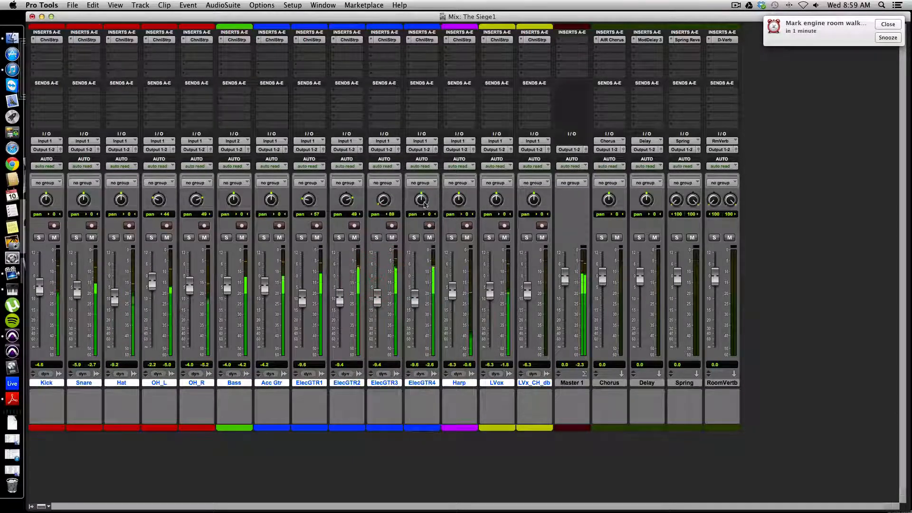
left_click_drag(420, 203, 434, 110)
left_click_drag(383, 300, 418, 311)
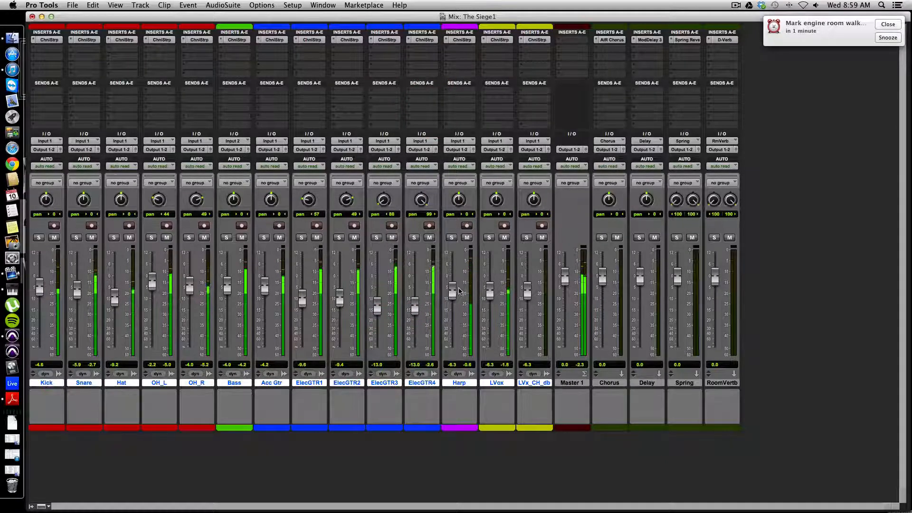
Set Harp to about -10.7 dB, LVox to -0.1 dB and LVx_CH_db to -5.2 dB, and pan Snare 19 right
left_click_drag(452, 293, 526, 293)
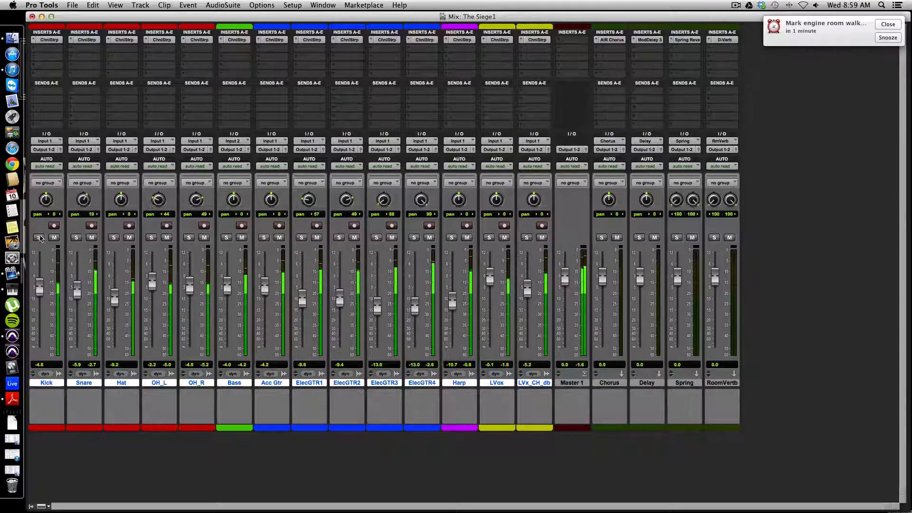
Solo Kick, Snare, Hat, OH_L and OH_R together, pan OH_L 32 left, and clear the drum solos
left_click(39, 238)
left_click(76, 238)
left_click(114, 237)
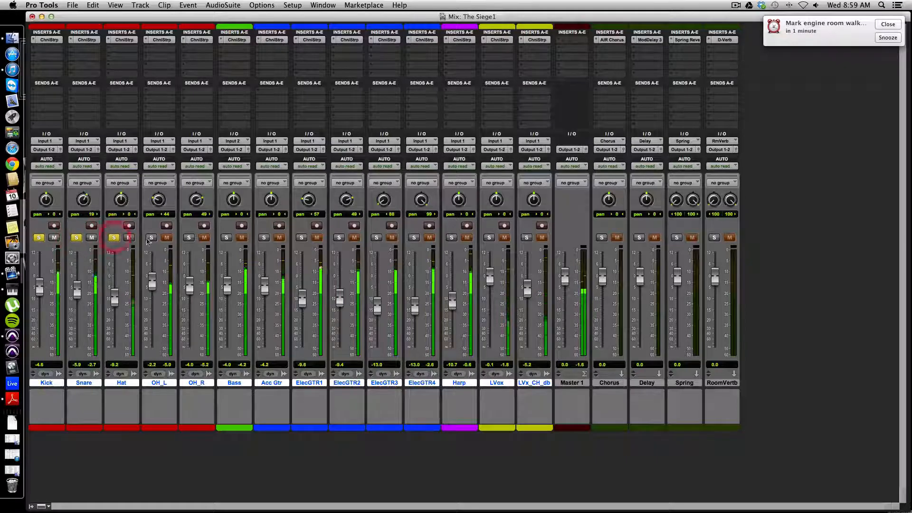
left_click(151, 238)
left_click(189, 237)
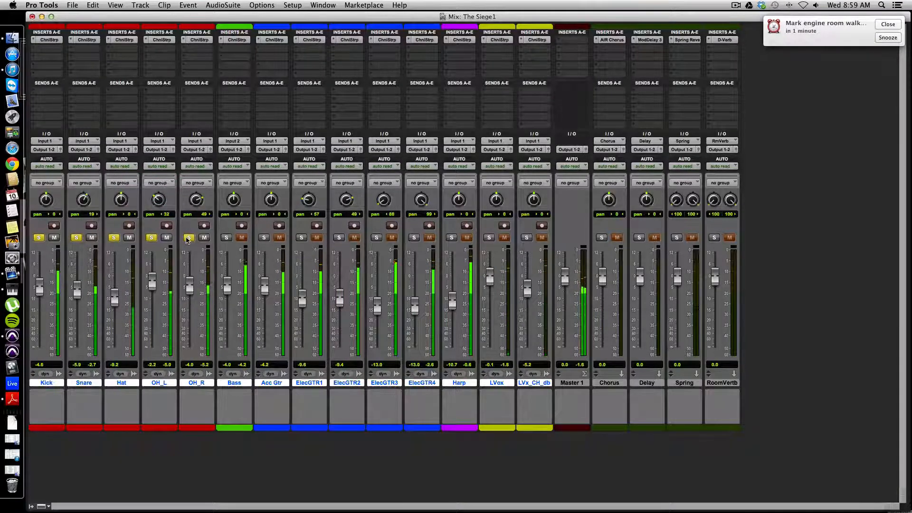
left_click(188, 238, "alt")
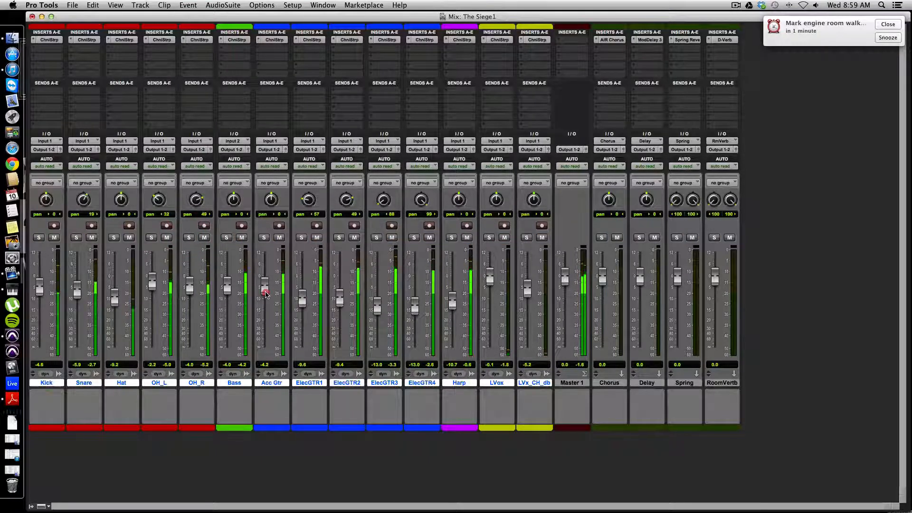
Lower Acc Gtr to about -6.3 dB, Bass to -5.7 dB, ElecGTR3 to -14.0 dB, ElecGTR4 to -14.2 dB and Harp to -11.1 dB
left_click_drag(266, 294, 265, 297)
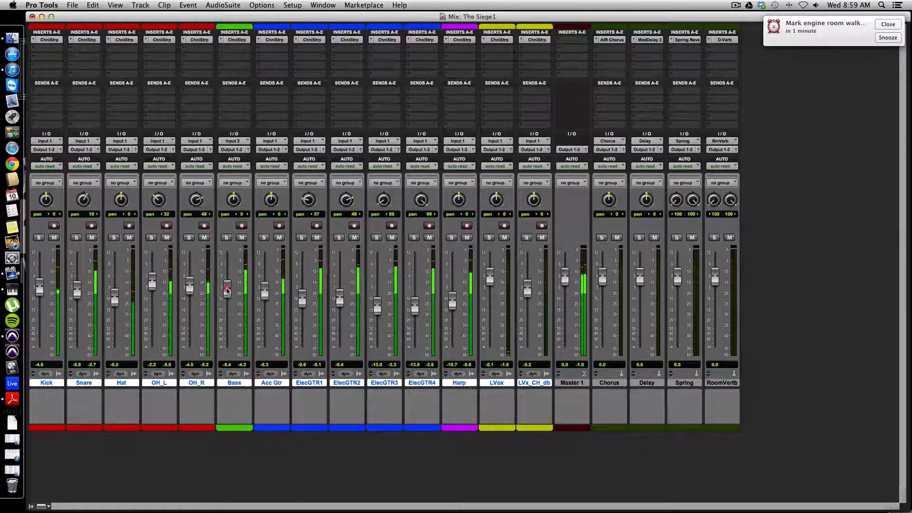
left_click_drag(227, 290, 227, 293)
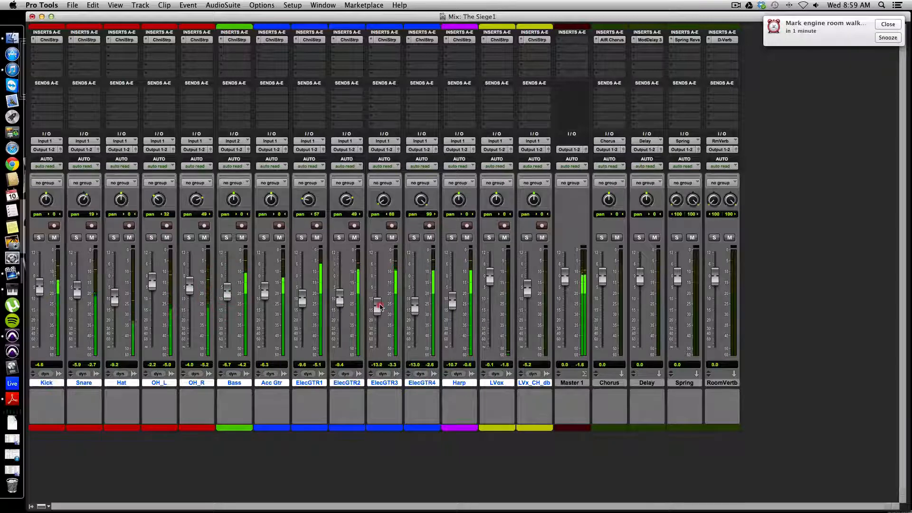
left_click_drag(380, 306, 422, 310)
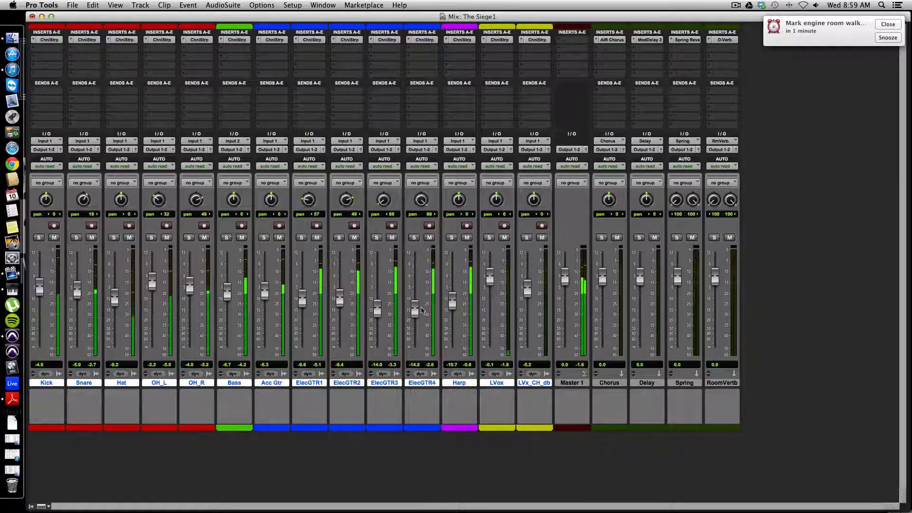
left_click(453, 307)
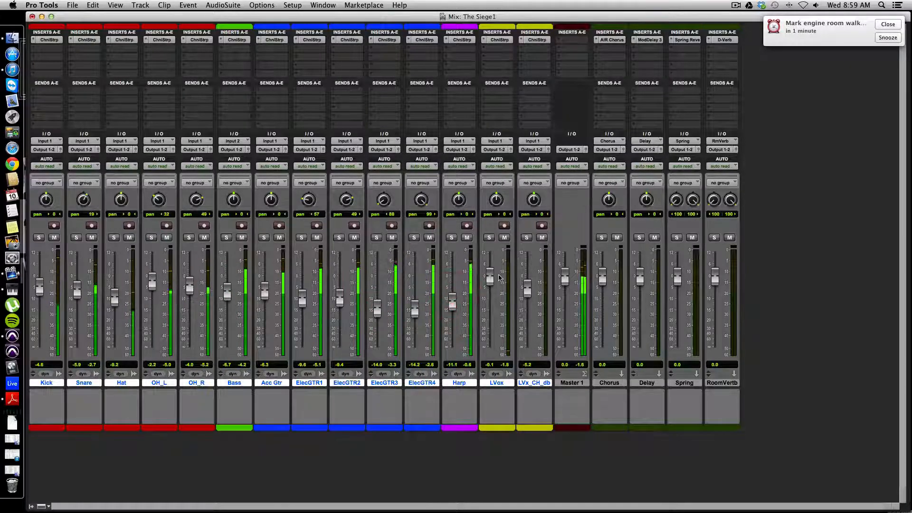